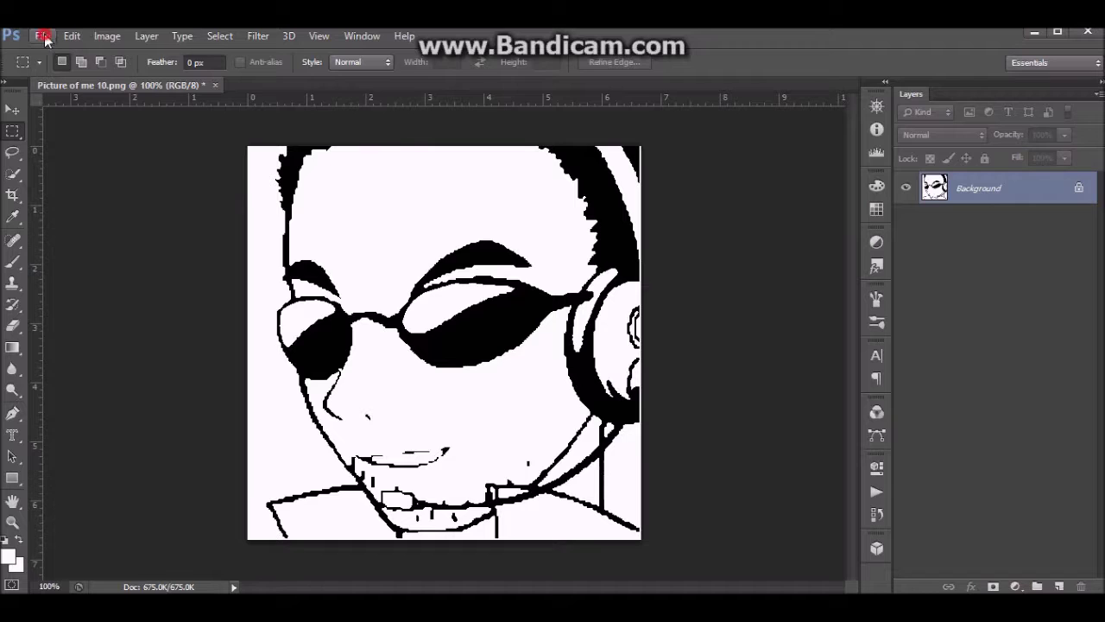
Create a new blank document 1280 pixels wide and 720 pixels high
{"action": "left_click", "coordinate": [253, 147]}
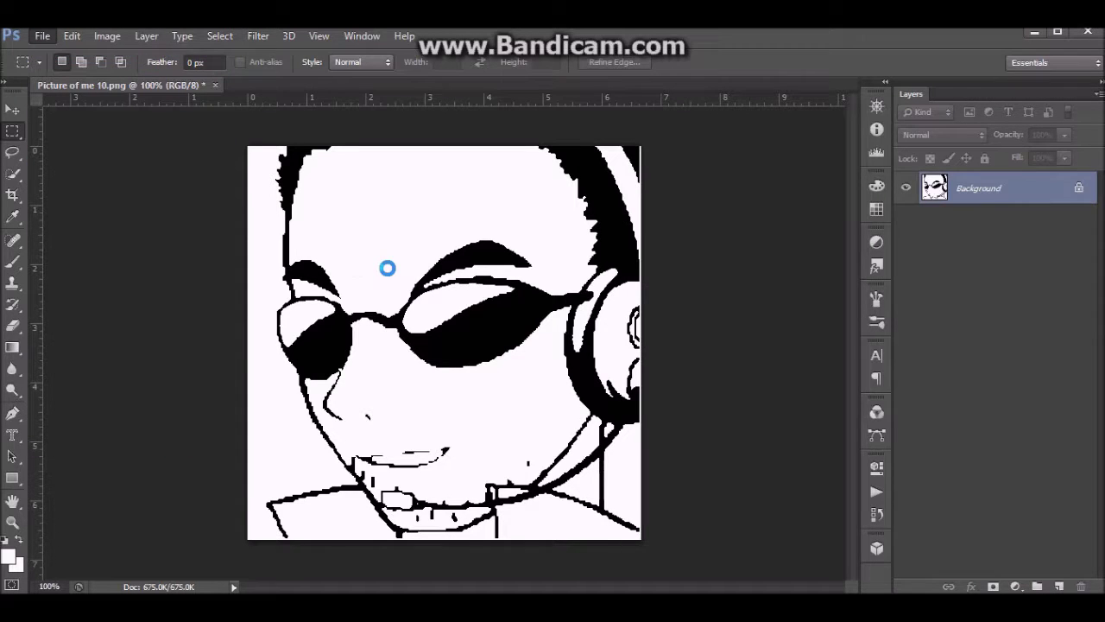
{"action": "left_click", "coordinate": [508, 215]}
{"action": "key", "text": "BackSpace"}
{"action": "key", "text": "BackSpace"}
{"action": "key", "text": "BackSpace"}
{"action": "key", "text": "BackSpace"}
{"action": "type", "text": "128"}
{"action": "key", "text": "Tab"}
{"action": "type", "text": "720"}
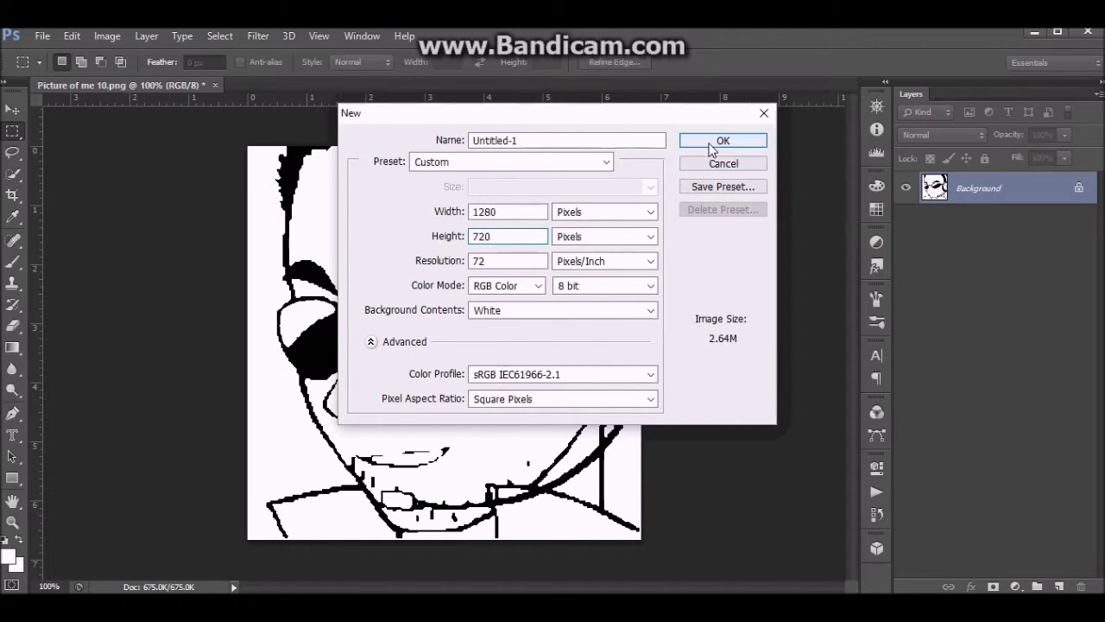
{"action": "left_click", "coordinate": [717, 143]}
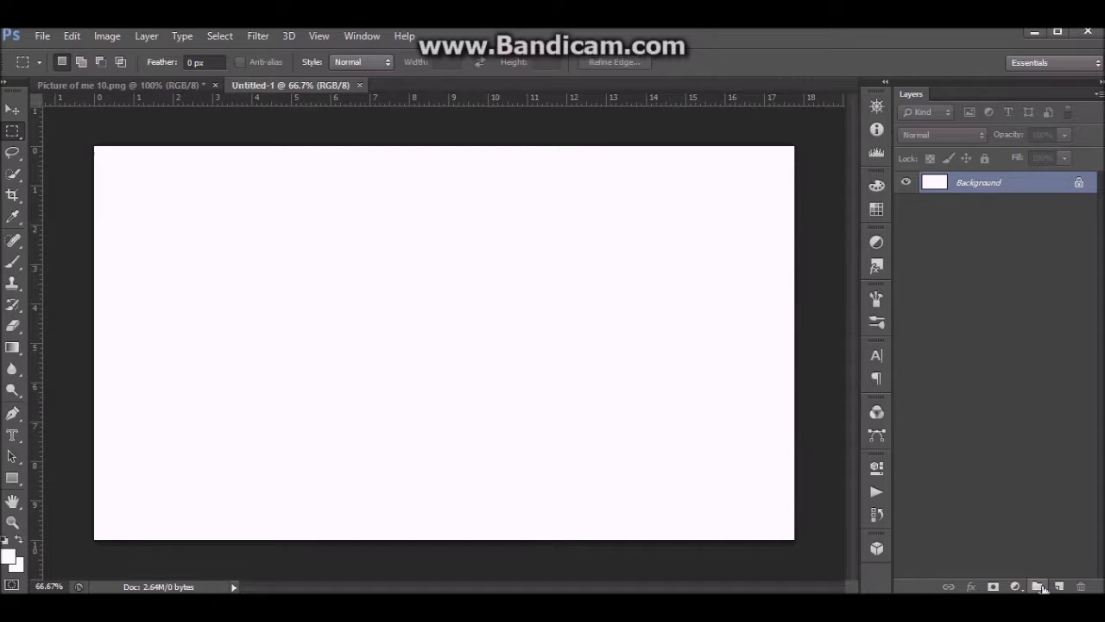
{"action": "left_click", "coordinate": [1042, 587]}
{"action": "right_click", "coordinate": [974, 183]}
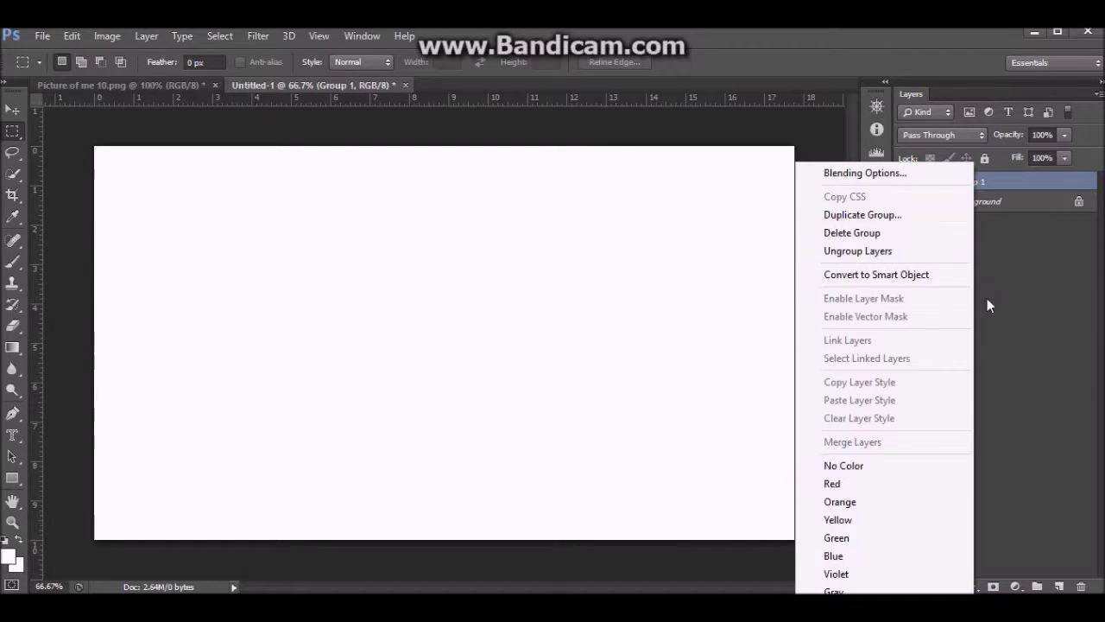
{"action": "left_click", "coordinate": [907, 220]}
{"action": "left_click", "coordinate": [711, 209]}
{"action": "right_click", "coordinate": [1011, 182]}
{"action": "left_click", "coordinate": [917, 243]}
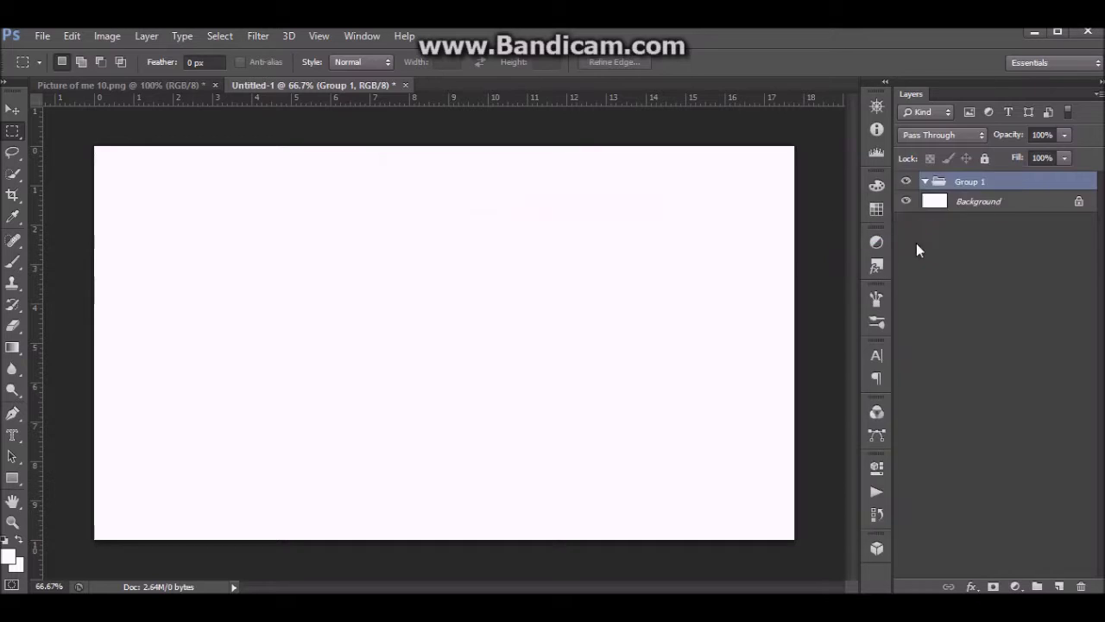
{"action": "key", "text": "Delete"}
{"action": "left_click", "coordinate": [1060, 587]}
{"action": "right_click", "coordinate": [971, 183]}
{"action": "left_click", "coordinate": [706, 161]}
{"action": "left_click", "coordinate": [521, 250]}
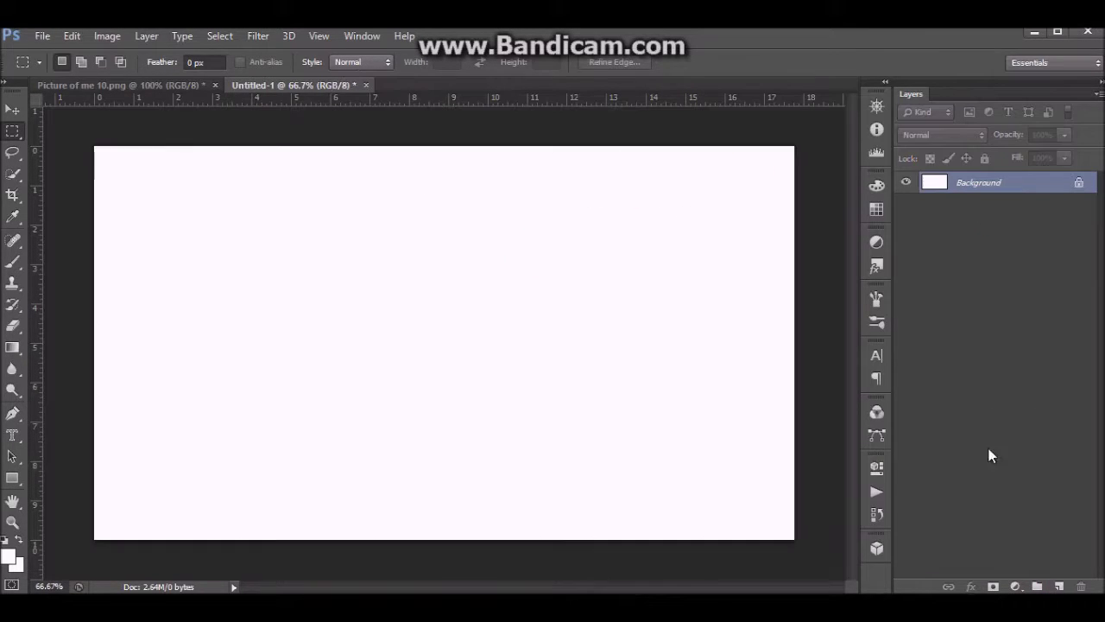
Add a gradient fill layer above the background using the black-to-white gradient in Radial style
{"action": "left_click", "coordinate": [1019, 587]}
{"action": "left_click", "coordinate": [987, 244]}
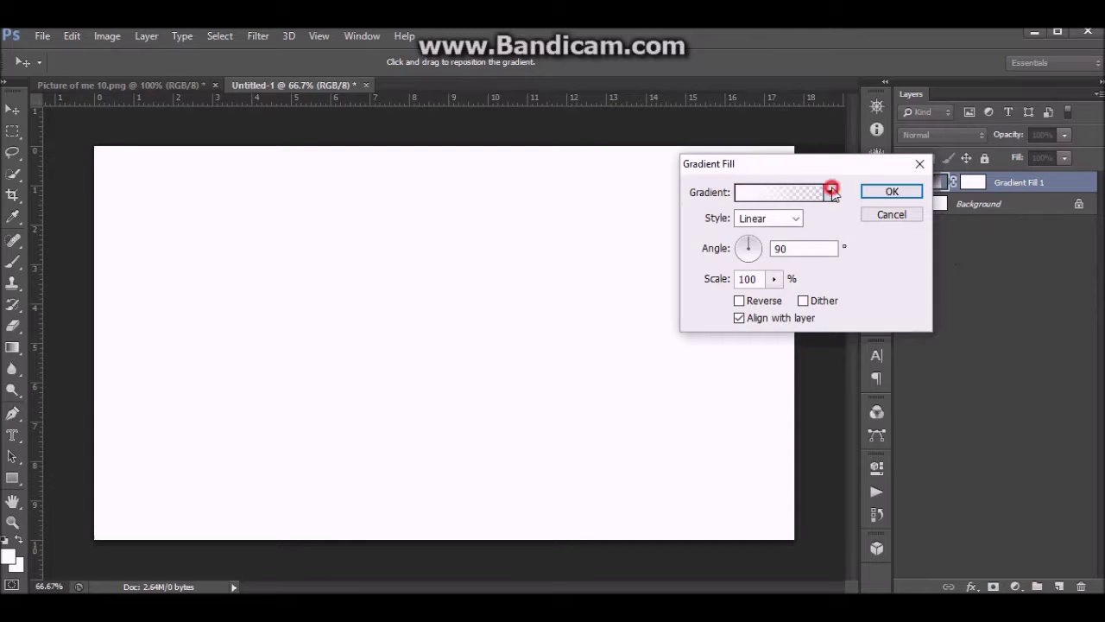
{"action": "left_click", "coordinate": [830, 192]}
{"action": "left_click", "coordinate": [759, 226]}
{"action": "left_click", "coordinate": [918, 254]}
{"action": "left_click", "coordinate": [768, 219]}
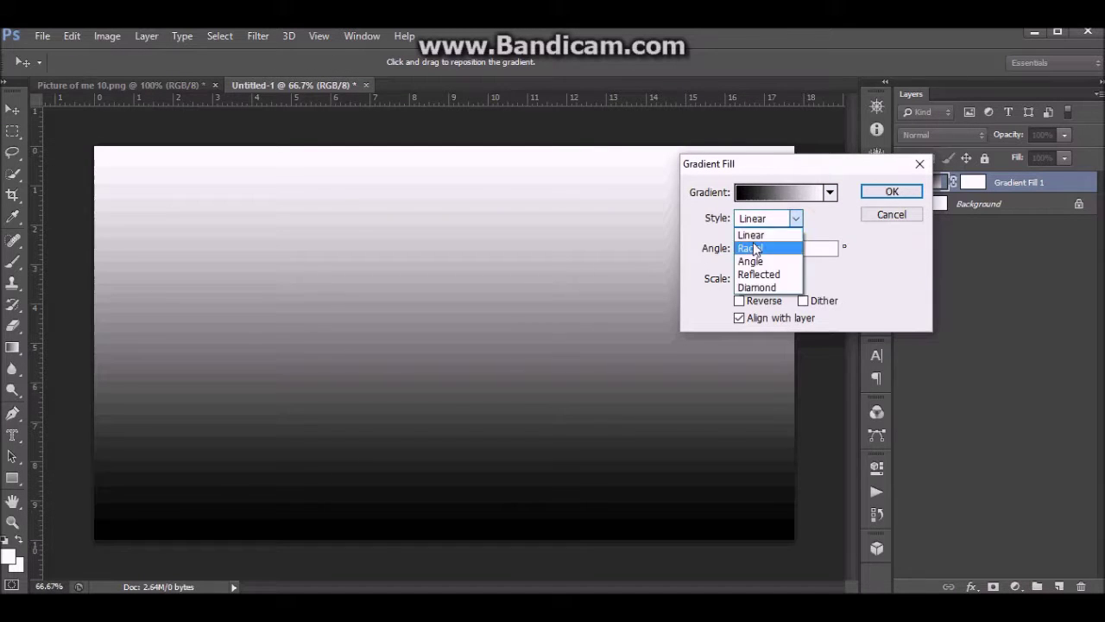
{"action": "left_click", "coordinate": [752, 244]}
Reverse the radial gradient with its scale at 416%, and set the gradient layer's opacity to 50%
{"action": "left_click", "coordinate": [740, 301]}
{"action": "left_click", "coordinate": [774, 279]}
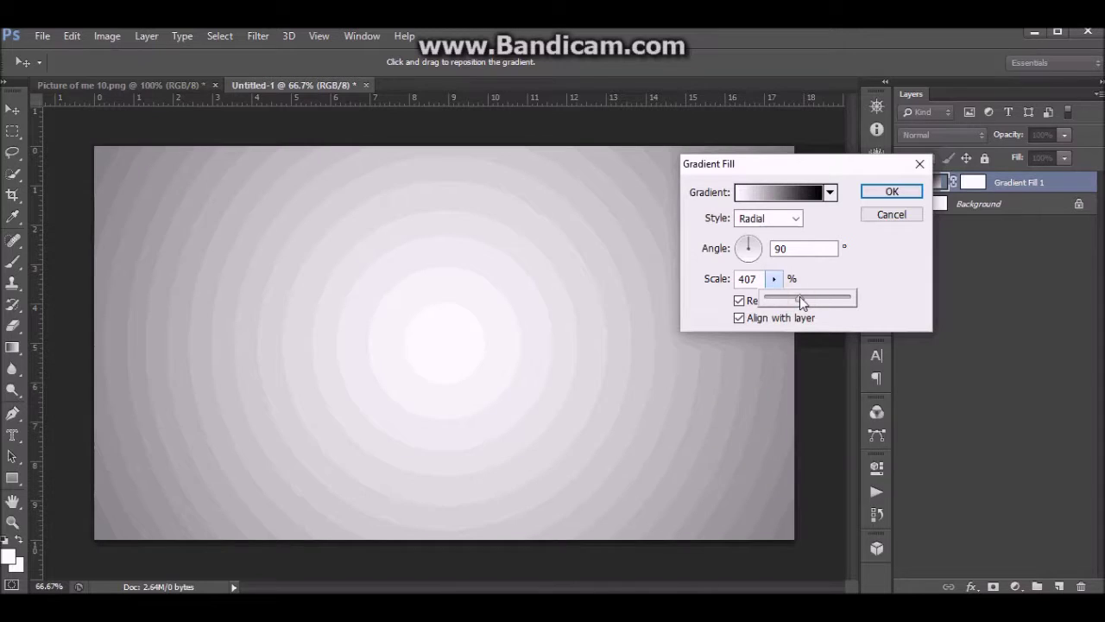
{"action": "left_click_drag", "start_coordinate": [800, 301], "coordinate": [801, 300]}
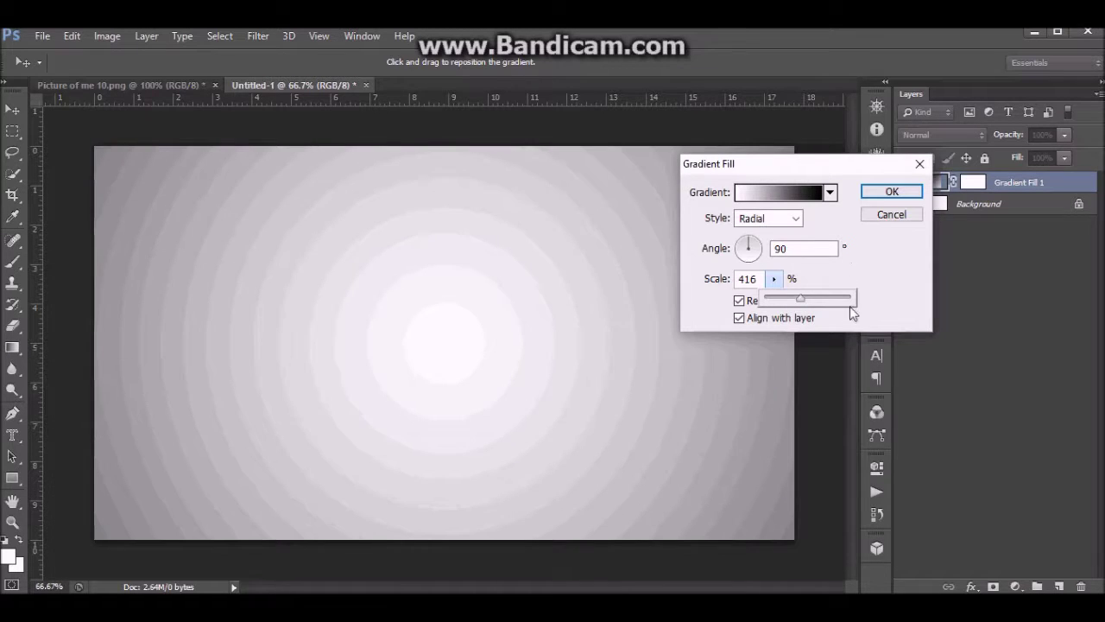
{"action": "left_click", "coordinate": [884, 191]}
{"action": "key", "text": "5"}
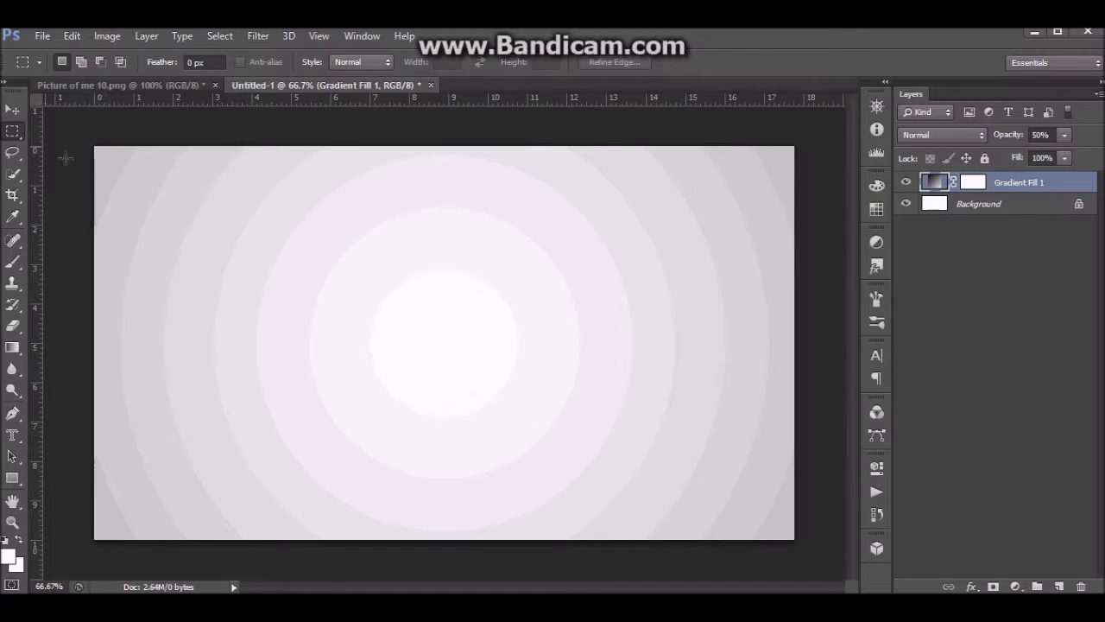
Copy the black-and-white portrait from Picture of me 10.png into the Untitled-1 document
{"action": "left_click", "coordinate": [78, 85]}
{"action": "key", "text": "v"}
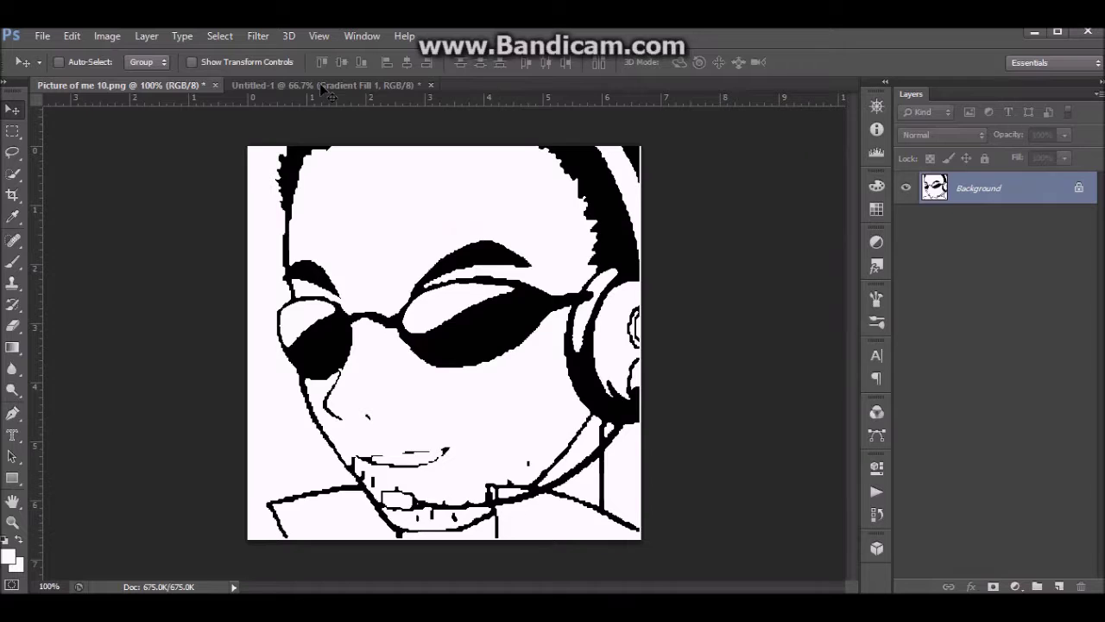
{"action": "left_click_drag", "start_coordinate": [326, 91], "coordinate": [421, 311]}
Set the portrait layer's blend mode to Multiply and move the portrait toward the canvas centre
{"action": "left_click", "coordinate": [942, 135]}
{"action": "left_click", "coordinate": [928, 207]}
{"action": "left_click_drag", "start_coordinate": [490, 318], "coordinate": [422, 303]}
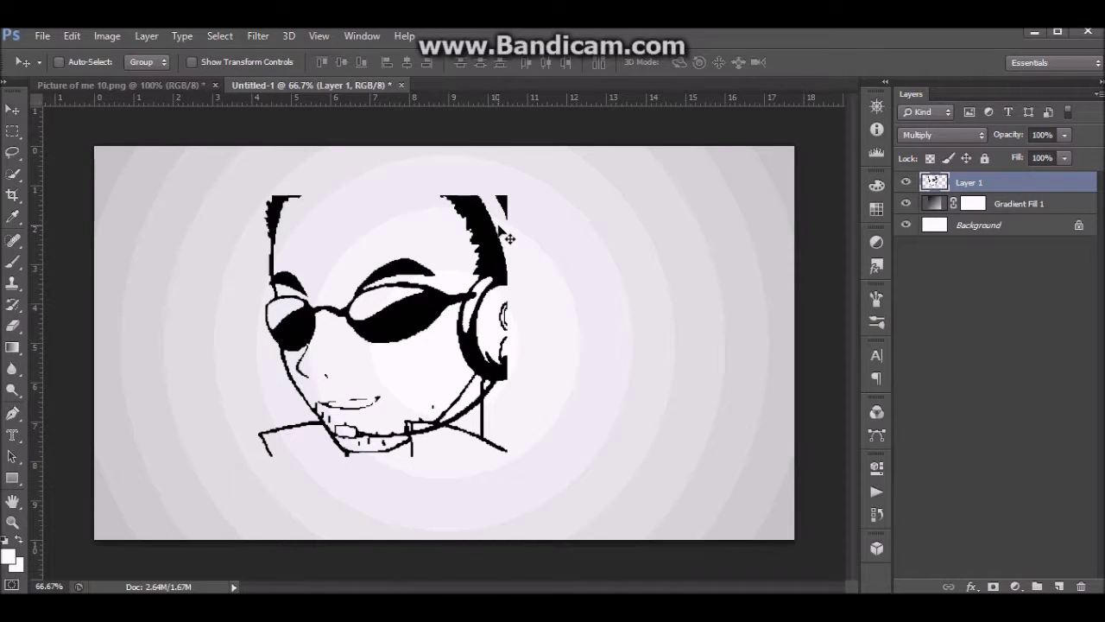
Scale the portrait to about 71% width and 65% height, centre it on the gradient, and apply the transform
{"action": "key", "text": "ctrl+t"}
{"action": "left_click_drag", "start_coordinate": [499, 210], "coordinate": [474, 363]}
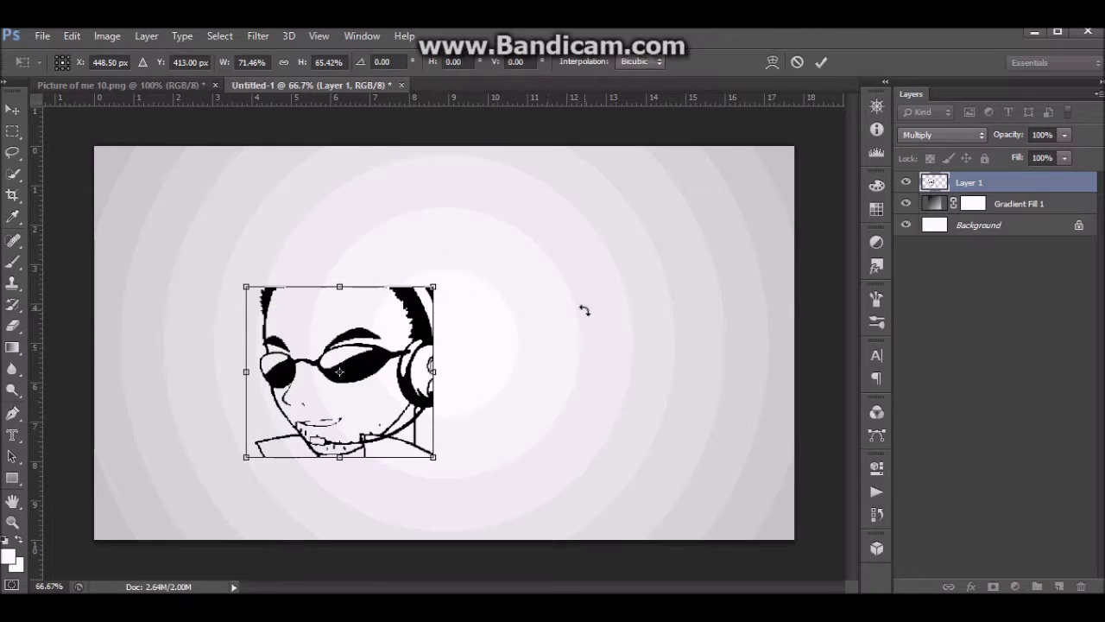
{"action": "mouse_move", "coordinate": [358, 356]}
{"action": "left_mouse_down"}
{"action": "mouse_move", "coordinate": [425, 346]}
{"action": "mouse_move", "coordinate": [492, 318]}
{"action": "mouse_move", "coordinate": [470, 331]}
{"action": "mouse_move", "coordinate": [442, 323]}
{"action": "mouse_move", "coordinate": [453, 314]}
{"action": "left_mouse_up"}
{"action": "left_click", "coordinate": [12, 151]}
{"action": "left_click", "coordinate": [534, 251]}
Outline the stray shoulder lines below the headphones with a Polygonal Lasso selection
{"action": "right_click", "coordinate": [19, 159]}
{"action": "left_click", "coordinate": [116, 165]}
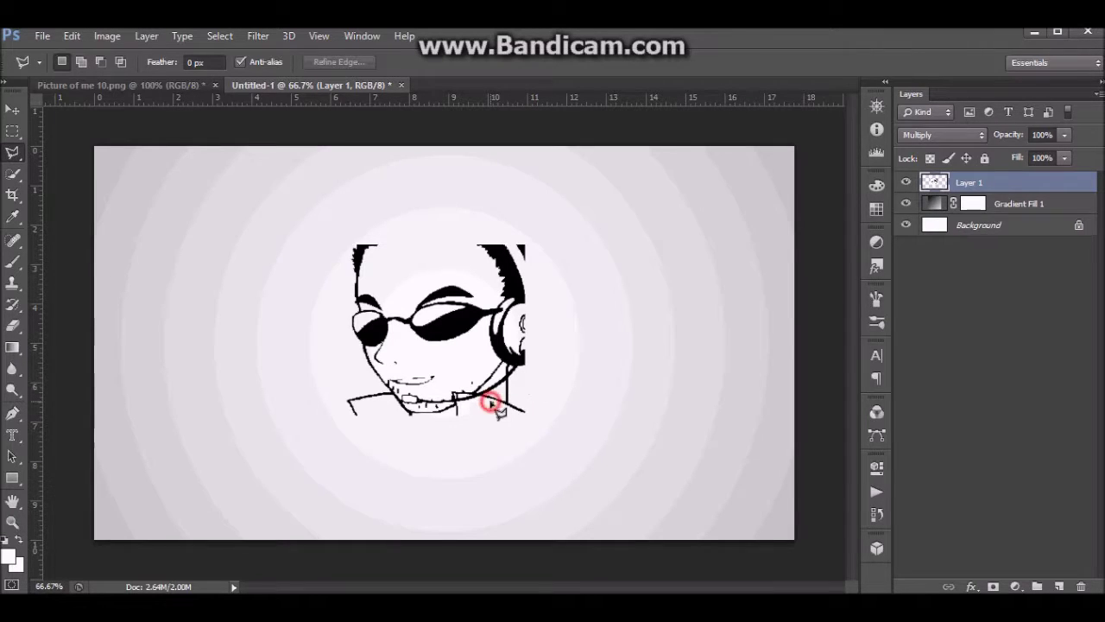
{"action": "left_click", "coordinate": [491, 403]}
{"action": "left_click", "coordinate": [536, 443]}
{"action": "left_click", "coordinate": [481, 438]}
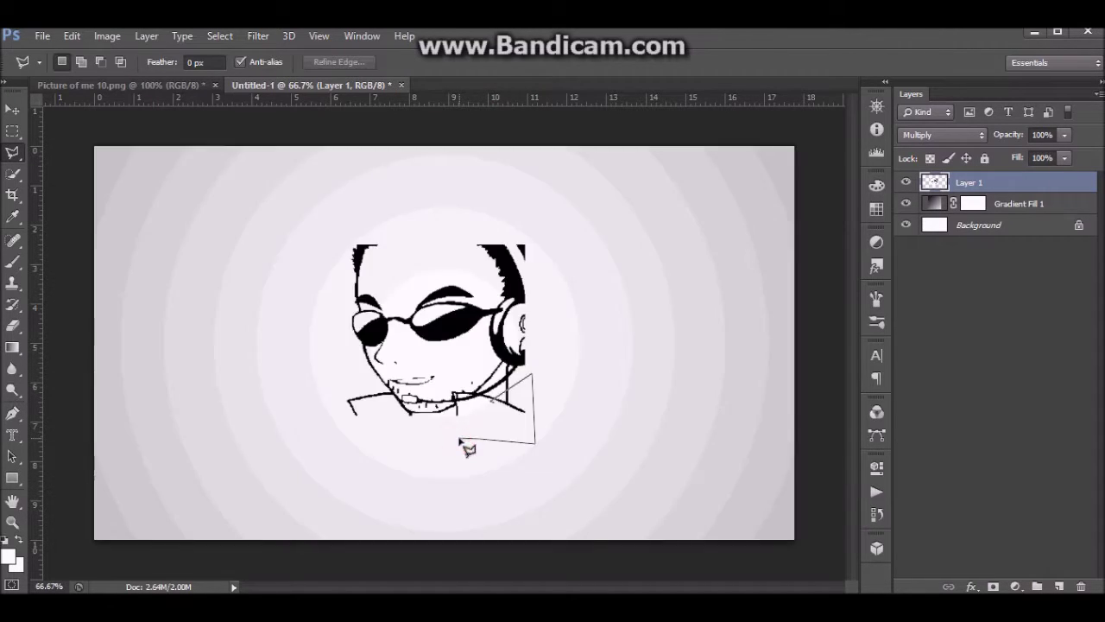
{"action": "left_click", "coordinate": [461, 438]}
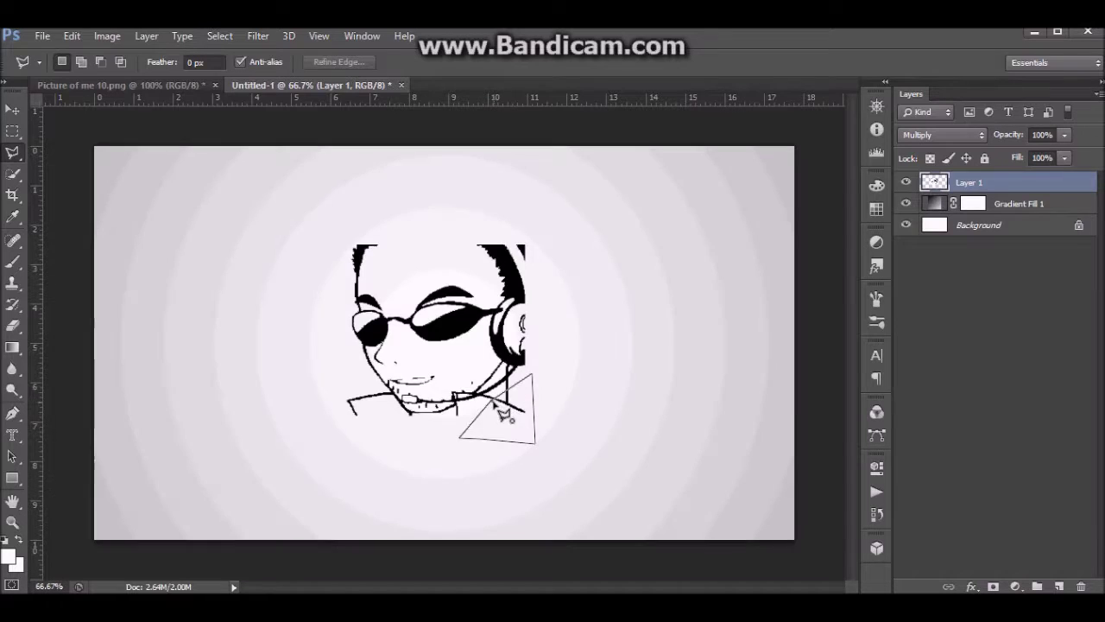
{"action": "left_click", "coordinate": [493, 403]}
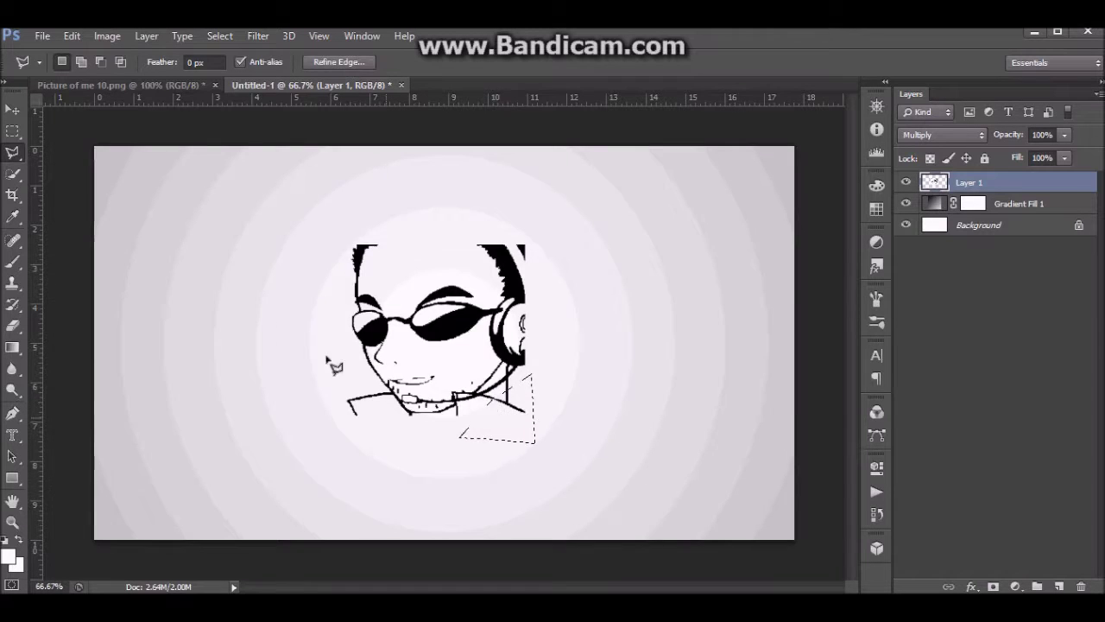
Erase the shoulder lines inside the selection with a 59 px eraser
{"action": "left_click", "coordinate": [15, 327]}
{"action": "left_click", "coordinate": [80, 62]}
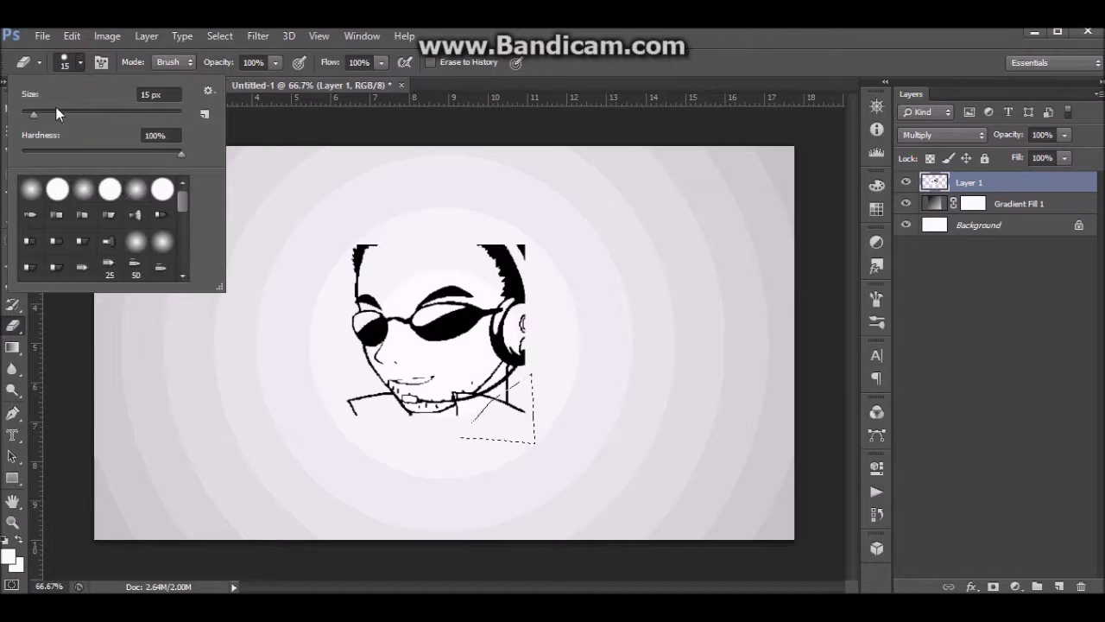
{"action": "left_click", "coordinate": [292, 481]}
{"action": "left_click_drag", "start_coordinate": [484, 406], "coordinate": [516, 388]}
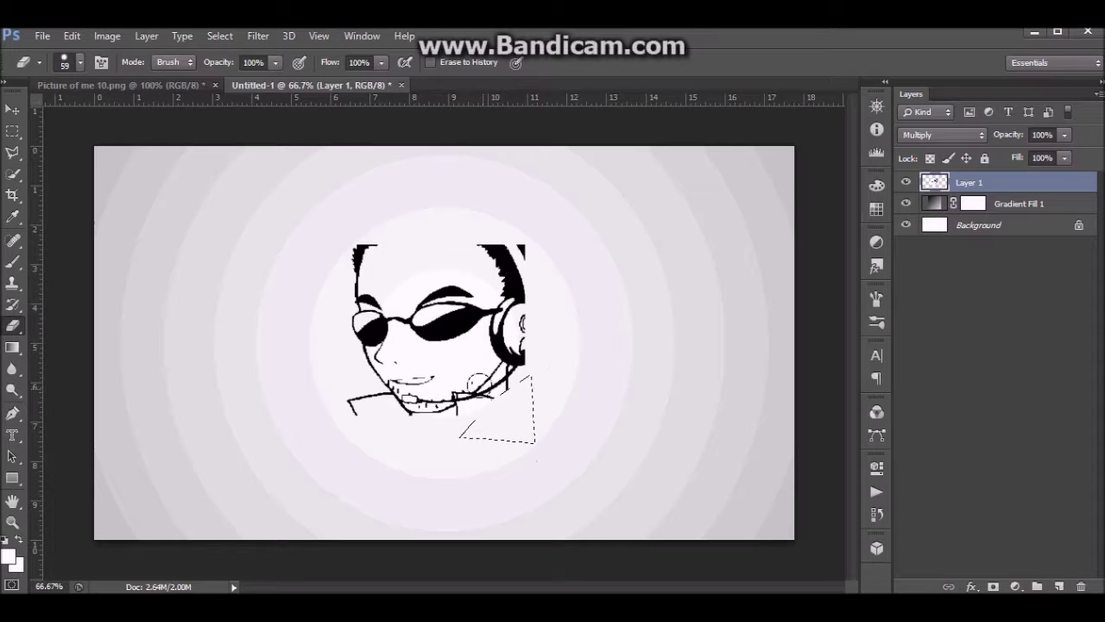
{"action": "left_click", "coordinate": [13, 109]}
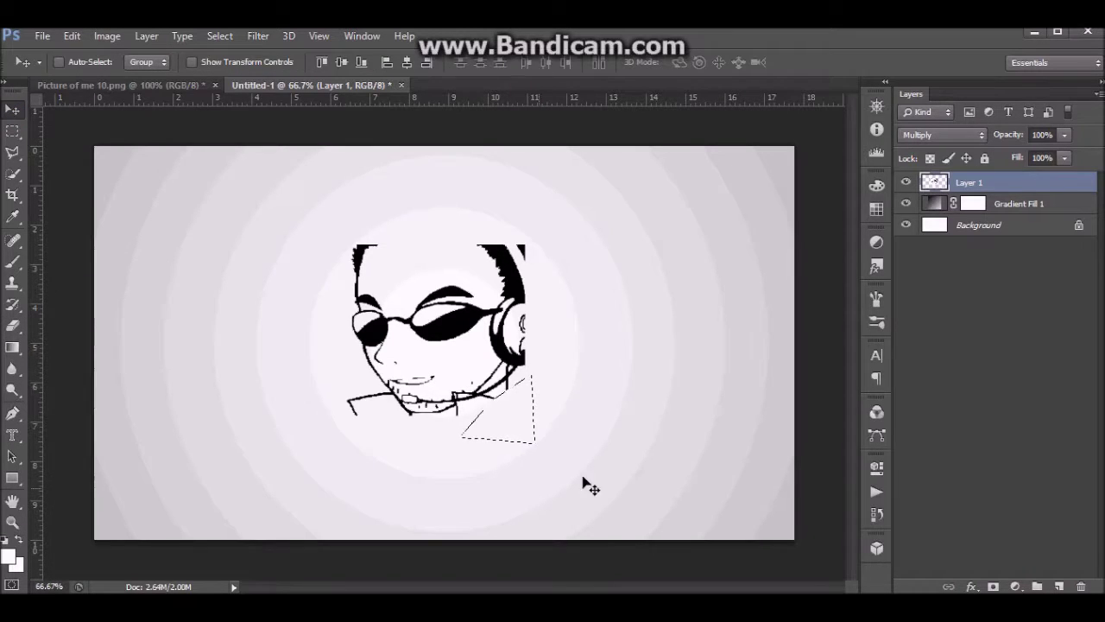
{"action": "key", "text": "5"}
{"action": "left_click", "coordinate": [13, 152]}
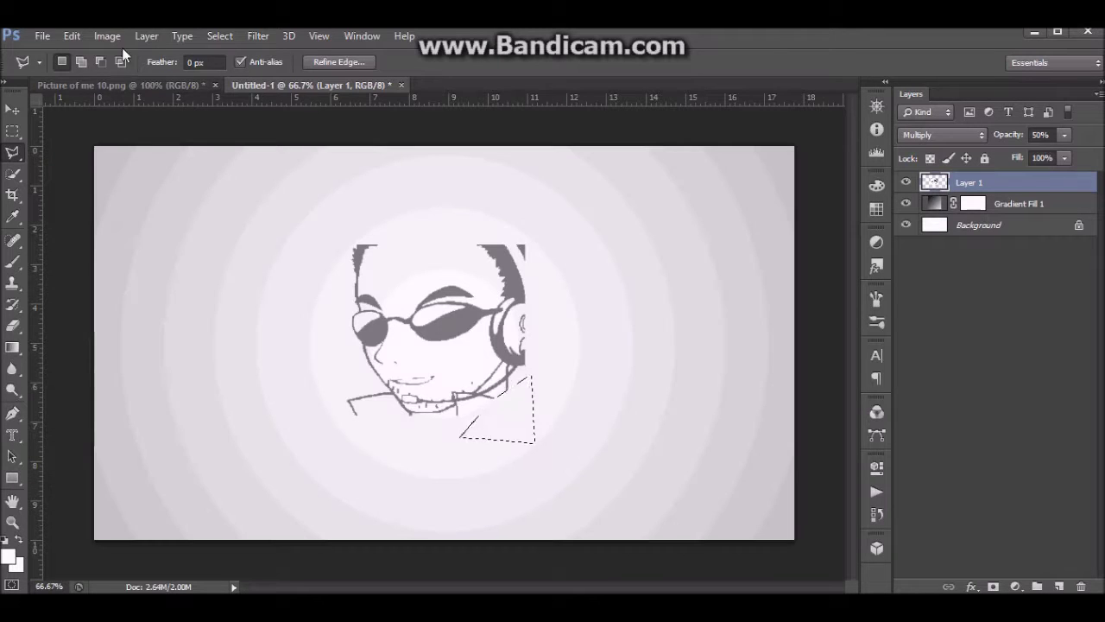
{"action": "left_click", "coordinate": [71, 37]}
{"action": "left_click", "coordinate": [109, 50]}
{"action": "left_click", "coordinate": [72, 36]}
{"action": "left_click", "coordinate": [139, 53]}
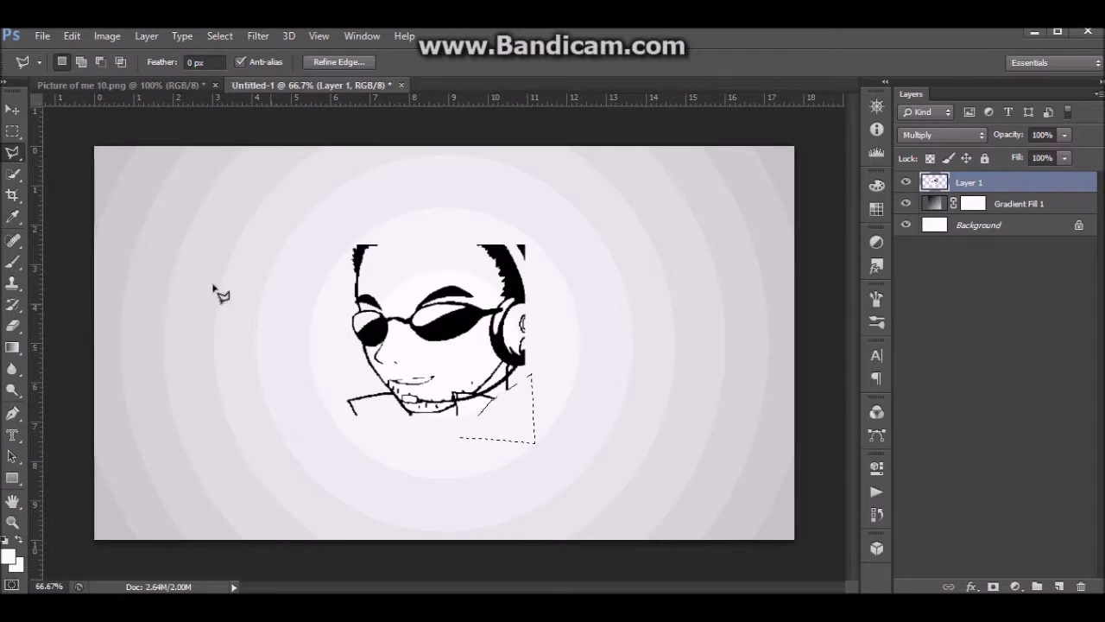
Clear the lasso selection around the erased shoulder area
{"action": "key", "text": "ctrl+d"}
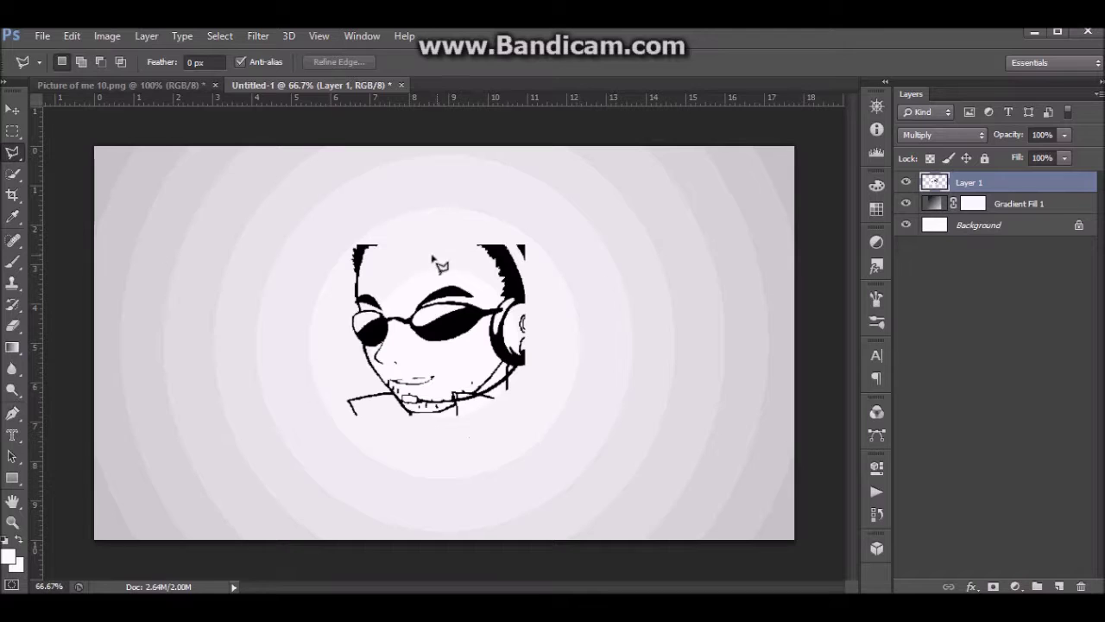
{"action": "key", "text": "5"}
{"action": "left_click", "coordinate": [73, 37]}
{"action": "left_click", "coordinate": [66, 36]}
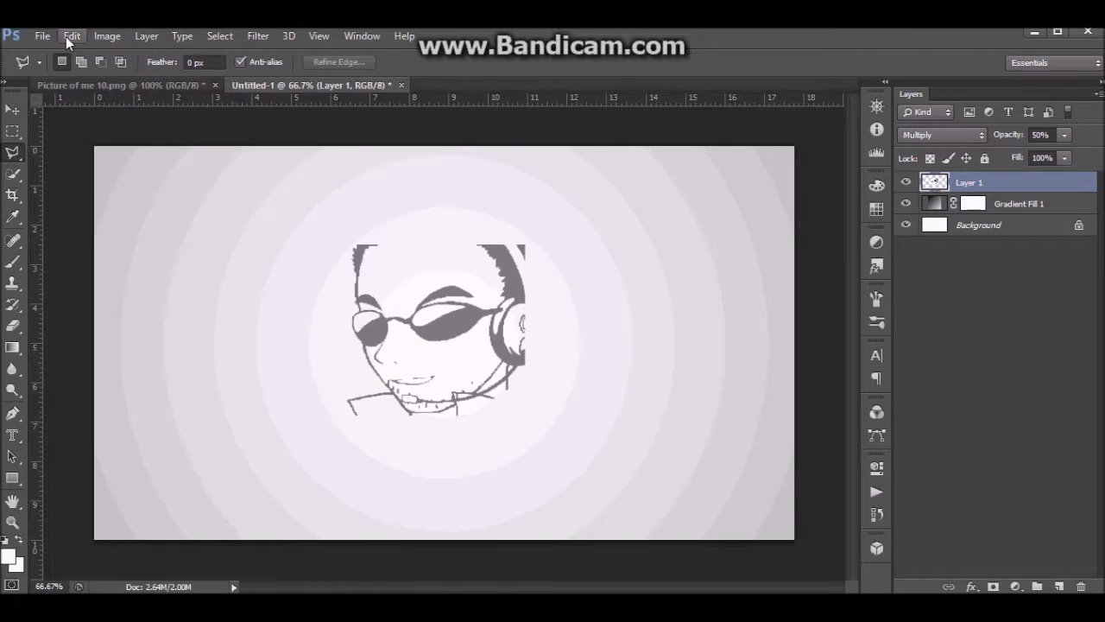
{"action": "left_click", "coordinate": [66, 36]}
{"action": "left_click", "coordinate": [138, 49]}
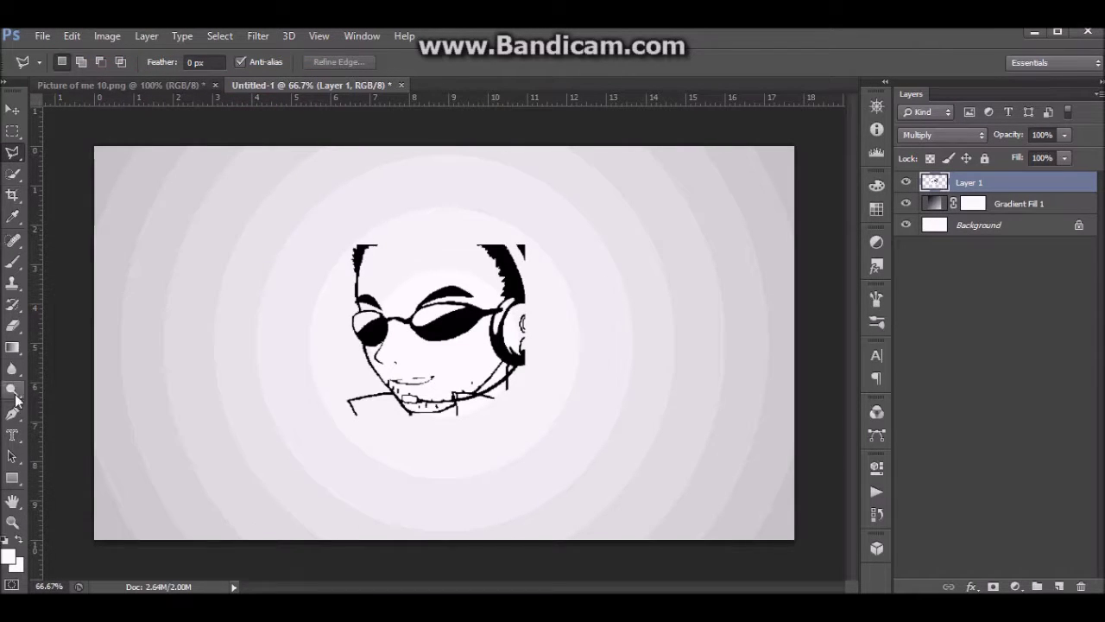
Add a horizontal text layer starting beside the portrait's chin and enter "PEOJECT"
{"action": "left_click", "coordinate": [19, 434]}
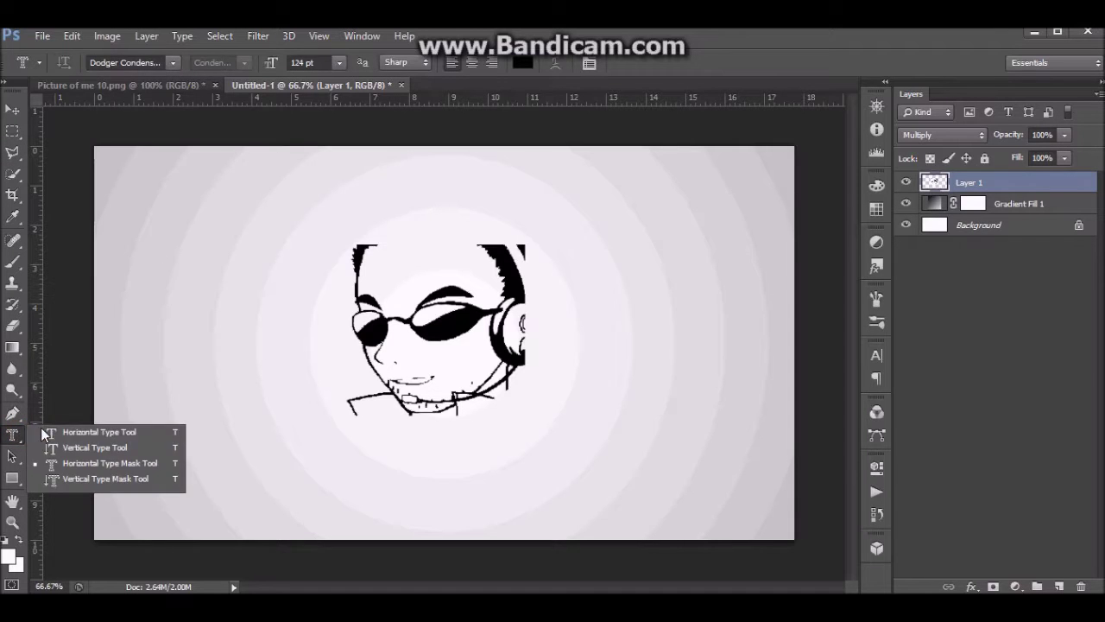
{"action": "left_click", "coordinate": [622, 470]}
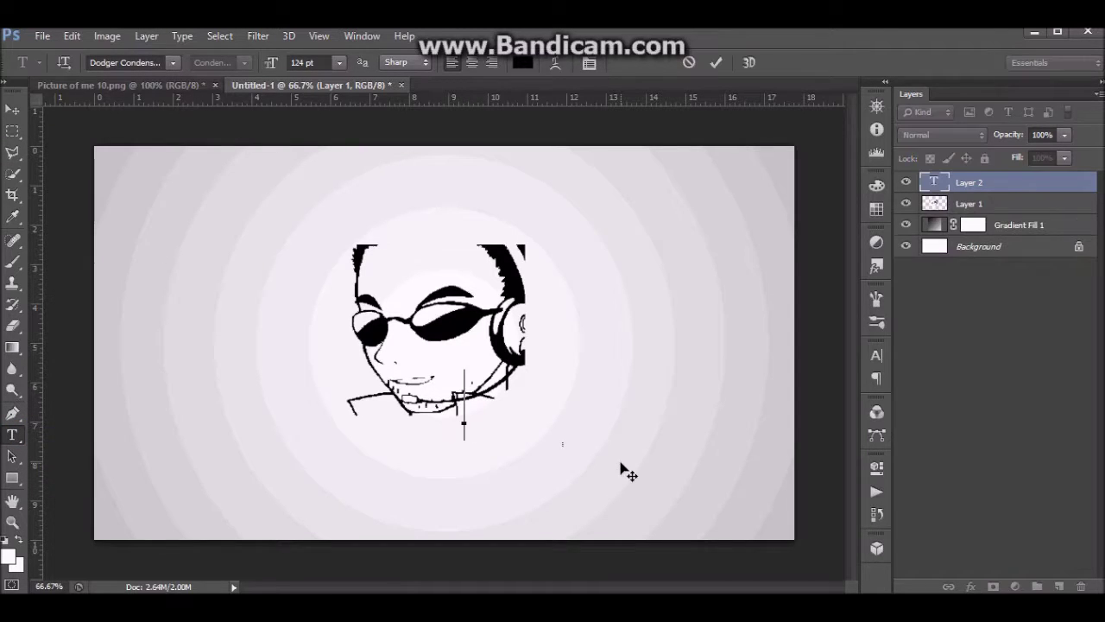
{"action": "type", "text": "P"}
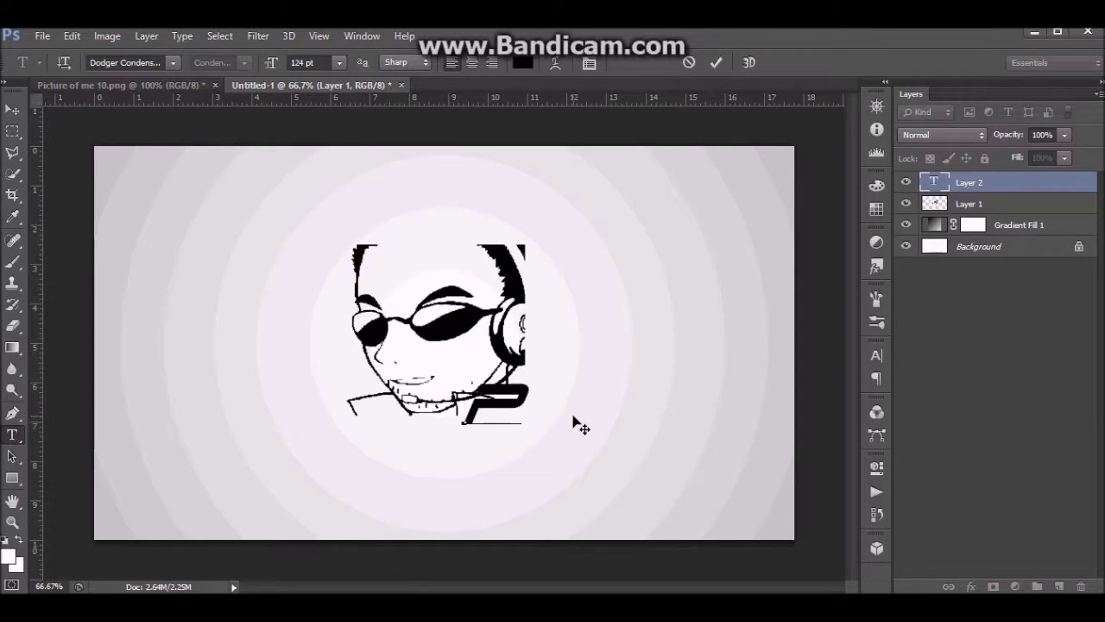
{"action": "type", "text": "EOJWC"}
{"action": "key", "text": "BackSpace"}
{"action": "key", "text": "BackSpace"}
{"action": "type", "text": "WC"}
{"action": "key", "text": "BackSpace"}
{"action": "key", "text": "BackSpace"}
{"action": "type", "text": "EC"}
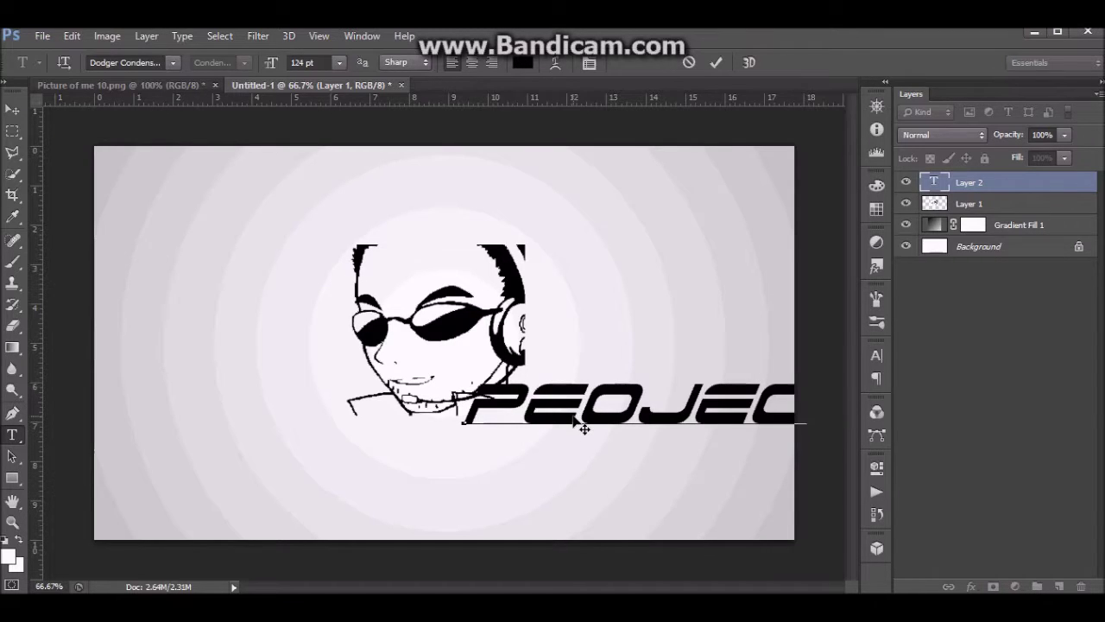
Reduce the text size to 48.01 pt and correct the word to "PROJECT"
{"action": "key", "text": "ctrl+a"}
{"action": "left_click_drag", "start_coordinate": [278, 65], "coordinate": [198, 104]}
{"action": "left_click", "coordinate": [617, 418]}
{"action": "key", "text": "BackSpace"}
{"action": "type", "text": "R"}
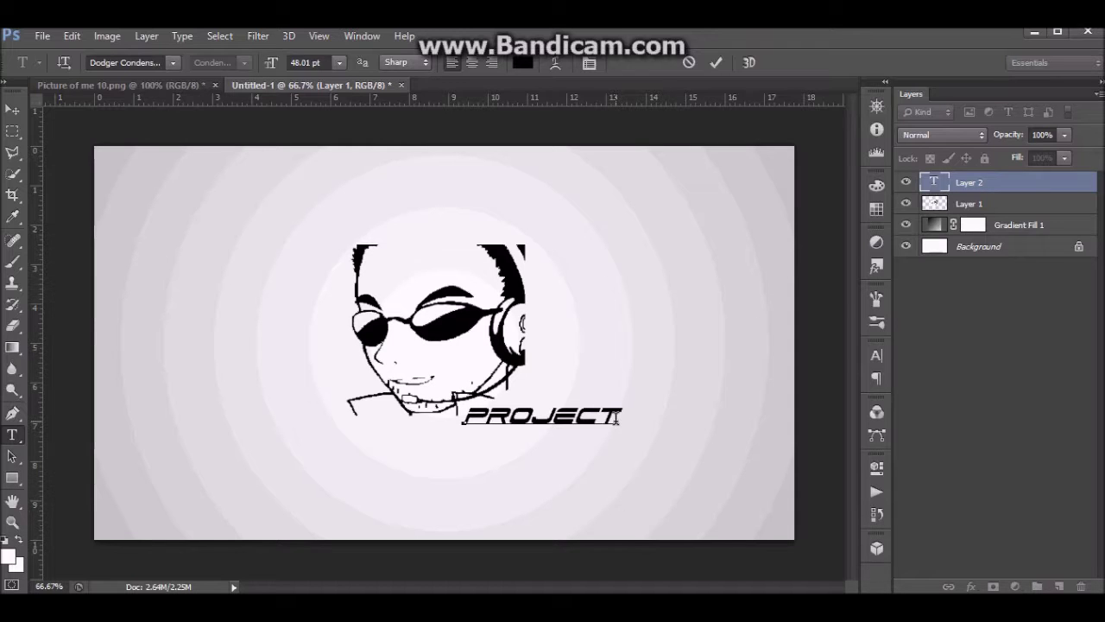
Replace the word PROJECT in the text layer with "RAGE"
{"action": "key", "text": "BackSpace"}
{"action": "key", "text": "BackSpace"}
{"action": "key", "text": "BackSpace"}
{"action": "key", "text": "BackSpace"}
{"action": "key", "text": "BackSpace"}
{"action": "key", "text": "BackSpace"}
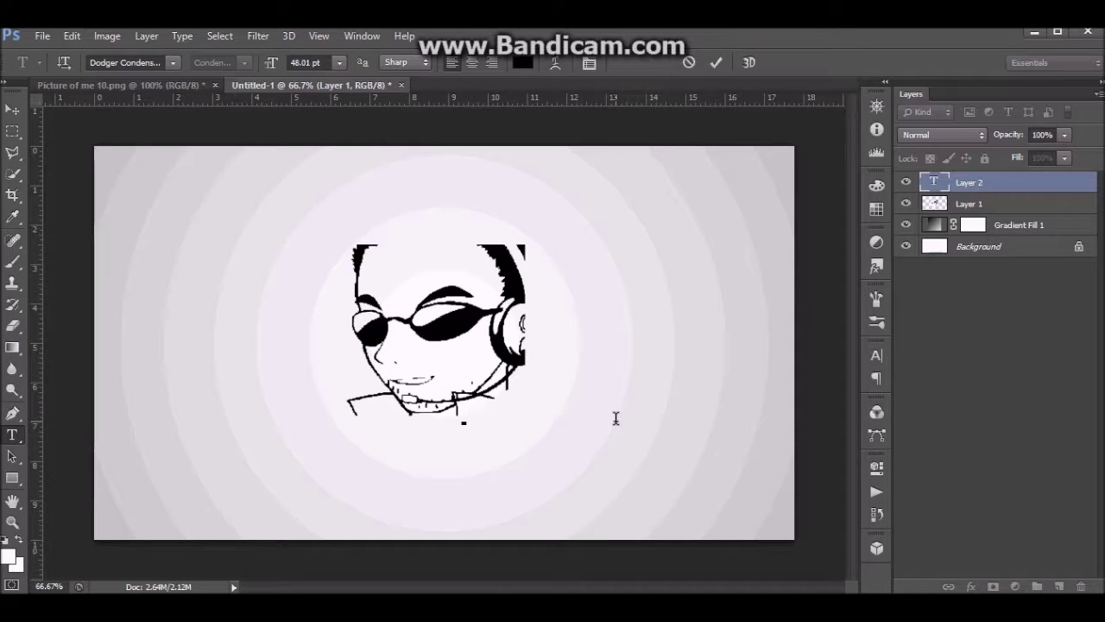
{"action": "type", "text": "AGE"}
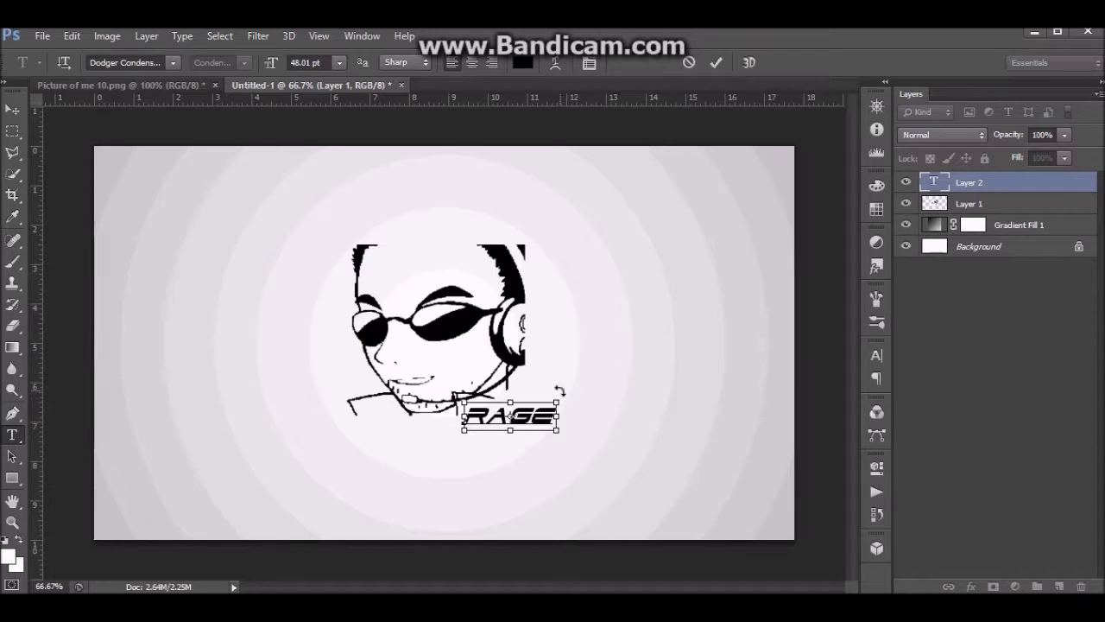
Rotate the RAGE text so it slants upward along the jawline, and enlarge it to 86.01 pt
{"action": "left_click_drag", "start_coordinate": [559, 391], "coordinate": [548, 347]}
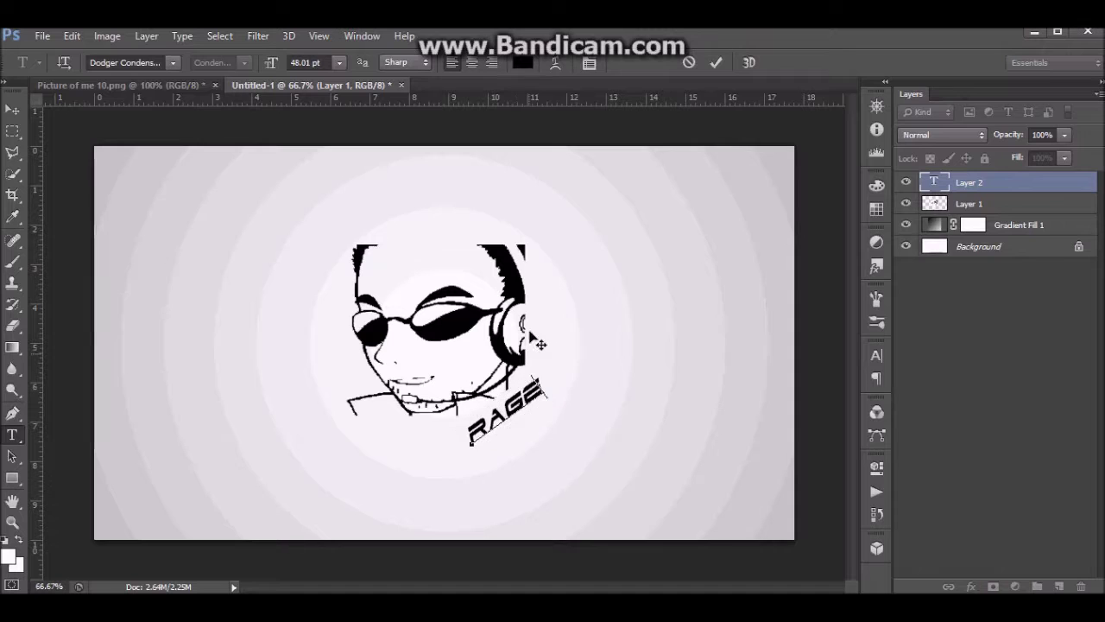
{"action": "left_click_drag", "start_coordinate": [276, 67], "coordinate": [308, 64]}
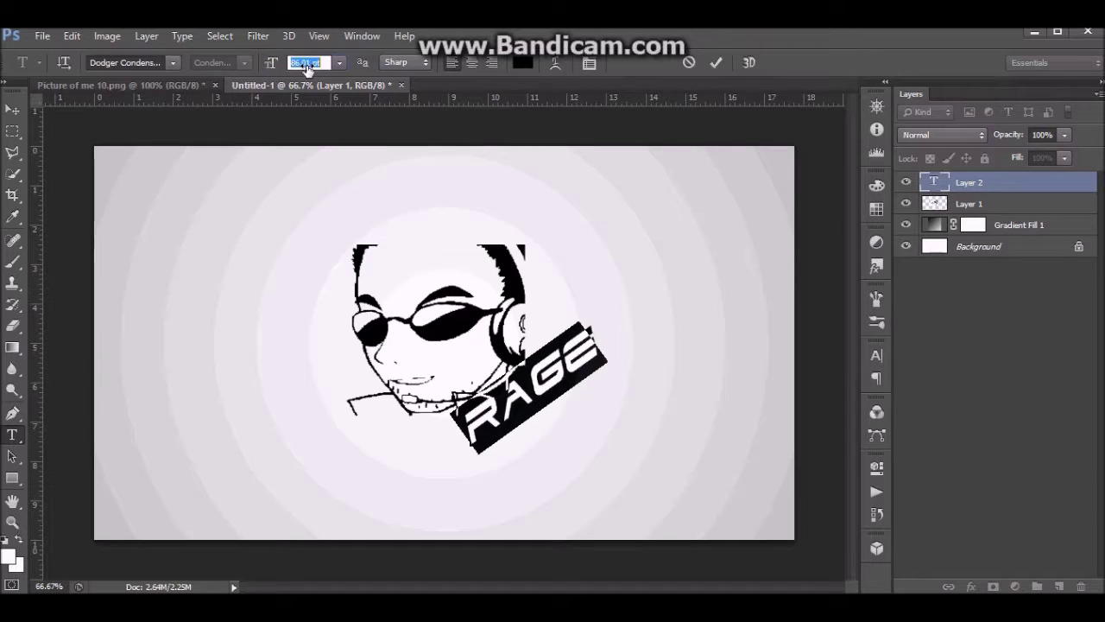
Move the slanted RAGE text just below the portrait's jawline and reduce its size to 63.01 pt
{"action": "left_click_drag", "start_coordinate": [547, 387], "coordinate": [532, 409]}
{"action": "left_click", "coordinate": [570, 391]}
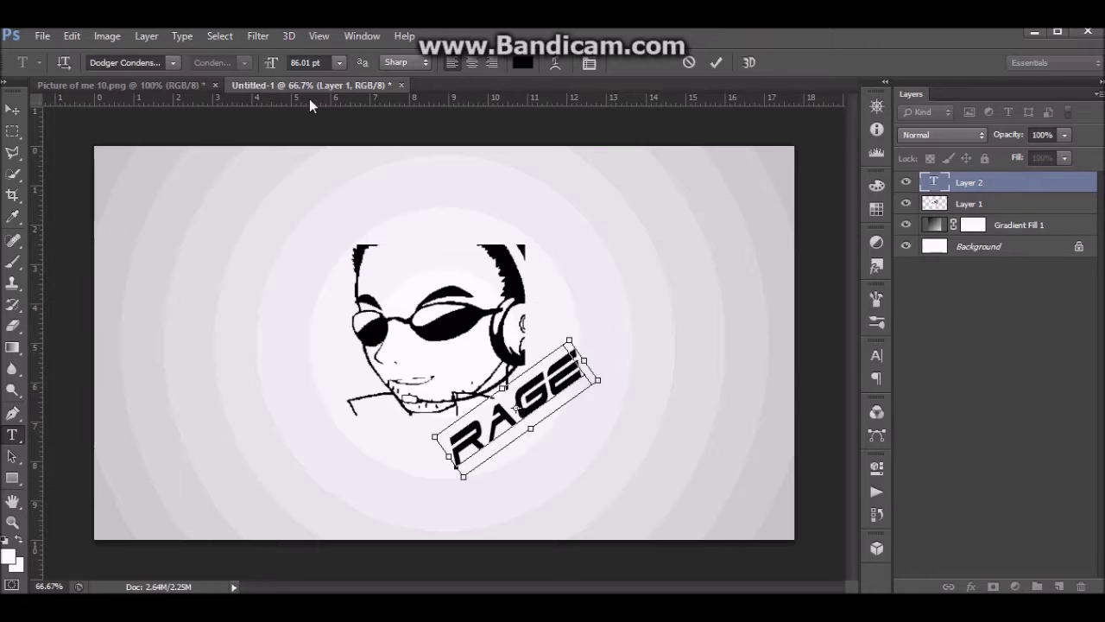
{"action": "key", "text": "ctrl+a"}
{"action": "left_click_drag", "start_coordinate": [275, 66], "coordinate": [267, 77]}
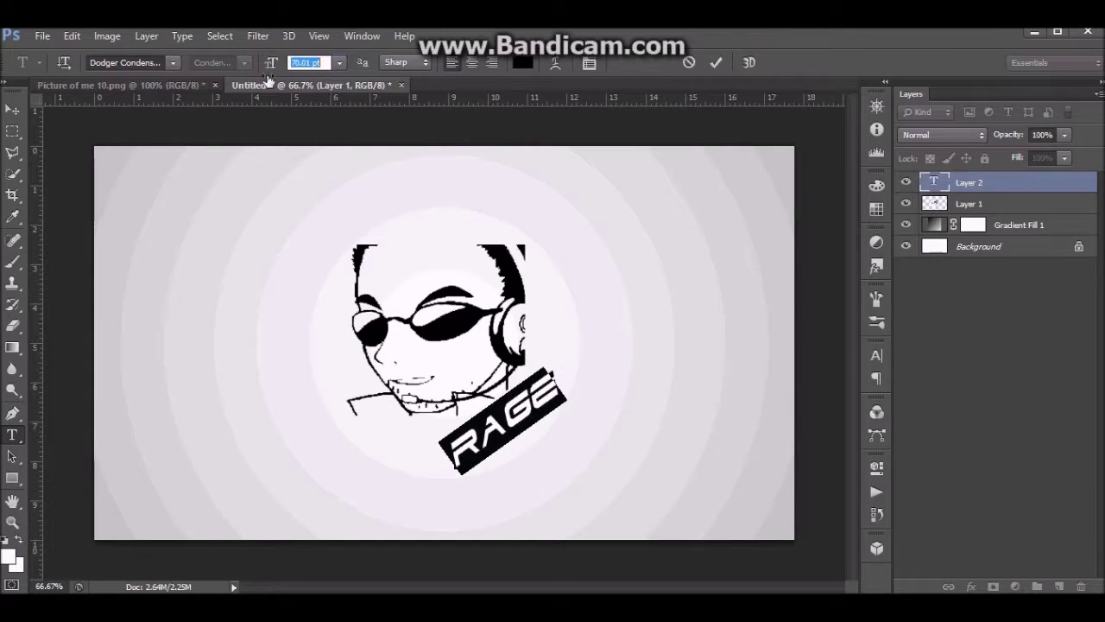
{"action": "left_click_drag", "start_coordinate": [573, 380], "coordinate": [491, 407]}
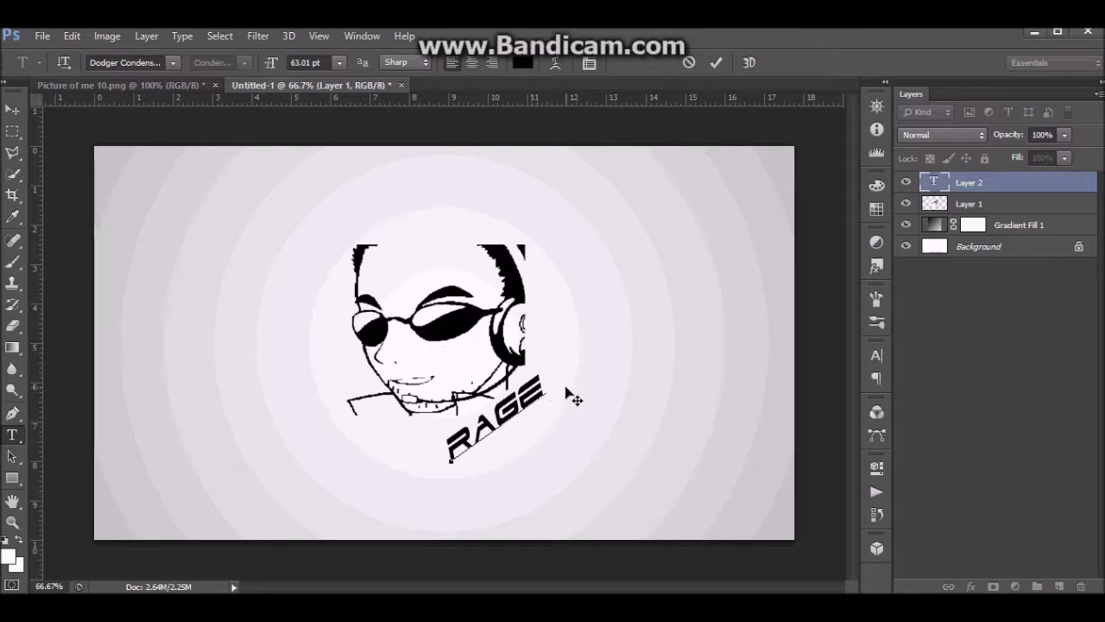
{"action": "left_click", "coordinate": [12, 109]}
{"action": "key", "text": "5"}
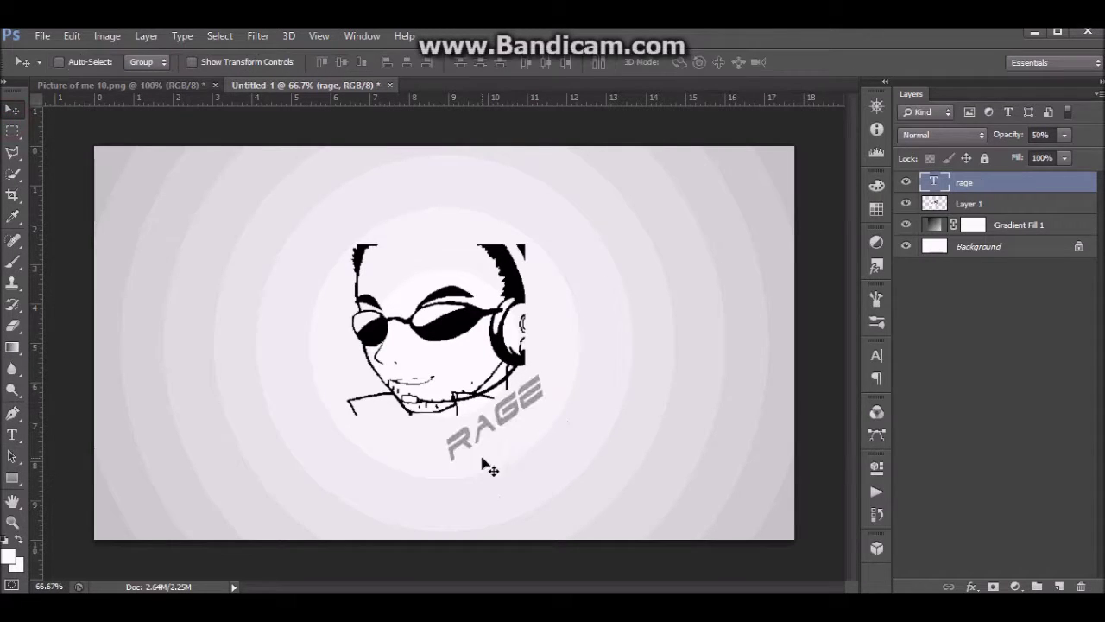
{"action": "left_click", "coordinate": [107, 45]}
{"action": "mouse_move", "coordinate": [61, 38]}
{"action": "left_click", "coordinate": [103, 52]}
{"action": "left_click", "coordinate": [67, 42]}
{"action": "left_click", "coordinate": [124, 54]}
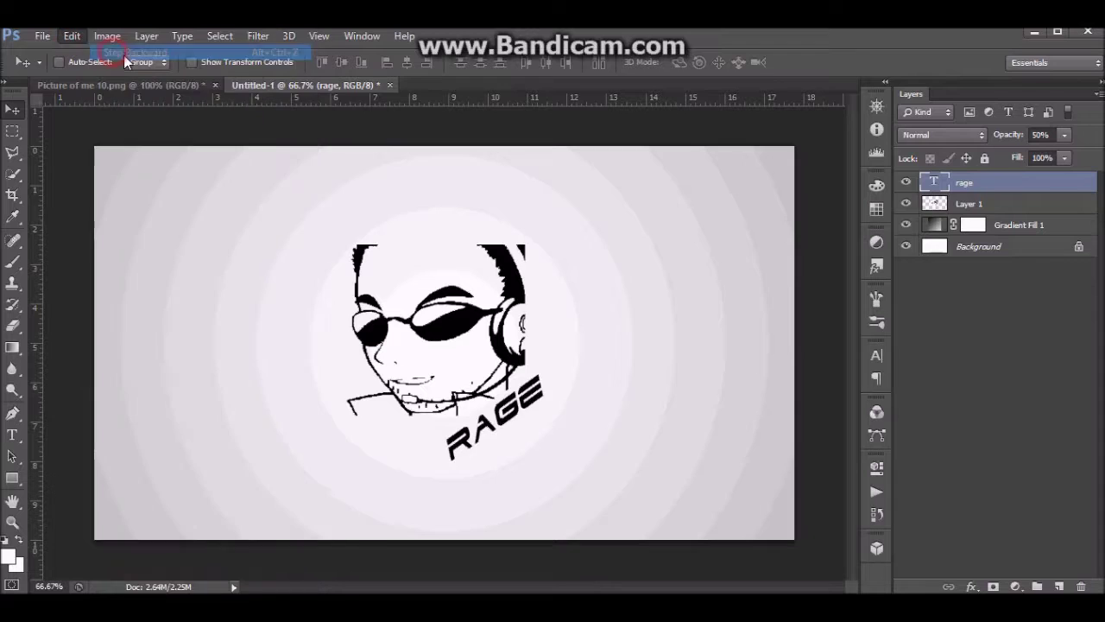
Draw a white circle about 522 px in diameter with the Ellipse tool and center it over the portrait and lettering
{"action": "left_click", "coordinate": [13, 480]}
{"action": "left_click", "coordinate": [86, 507]}
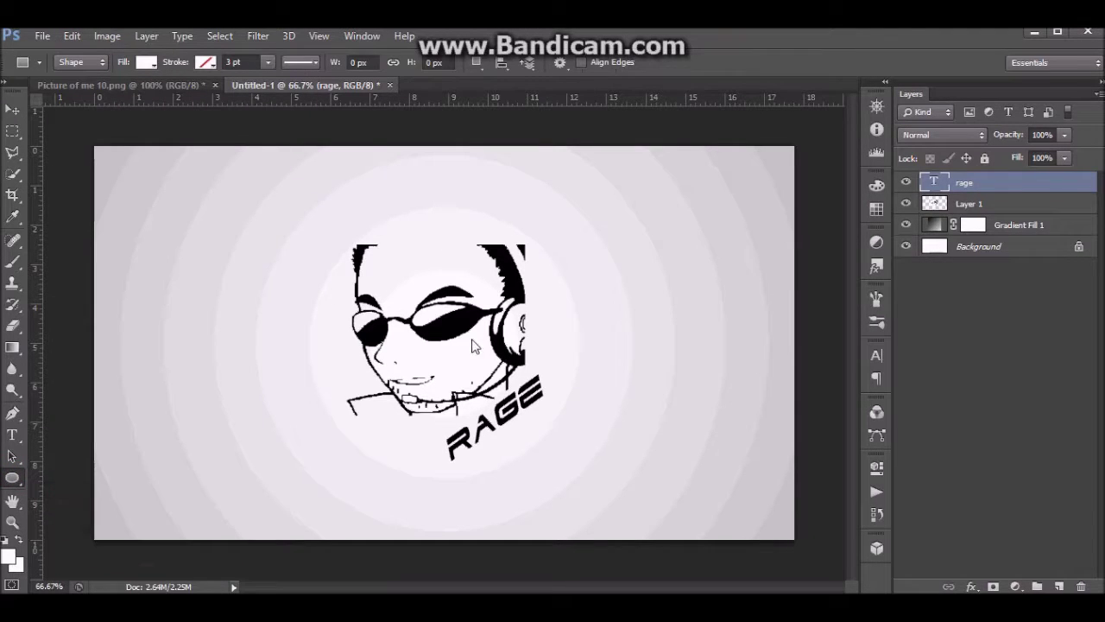
{"action": "mouse_move", "coordinate": [437, 350]}
{"action": "left_mouse_down"}
{"action": "mouse_move", "coordinate": [506, 267]}
{"action": "mouse_move", "coordinate": [458, 215]}
{"action": "mouse_move", "coordinate": [552, 147]}
{"action": "left_mouse_up"}
{"action": "left_click_drag", "start_coordinate": [580, 90], "coordinate": [579, 178]}
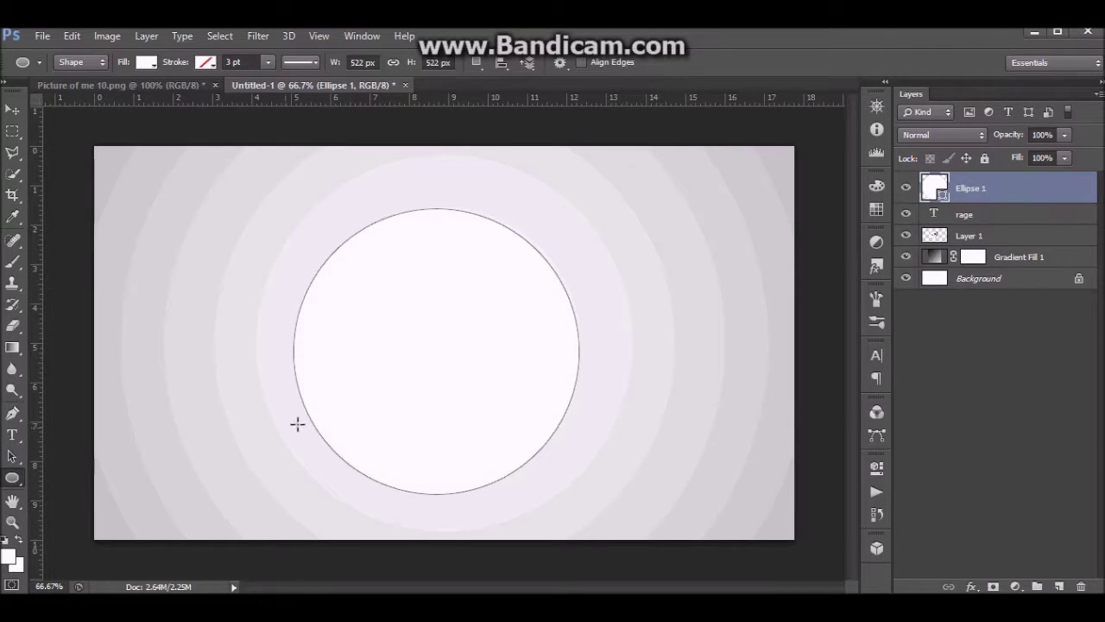
{"action": "left_click", "coordinate": [16, 110]}
{"action": "left_click_drag", "start_coordinate": [422, 366], "coordinate": [432, 353]}
{"action": "key", "text": "e"}
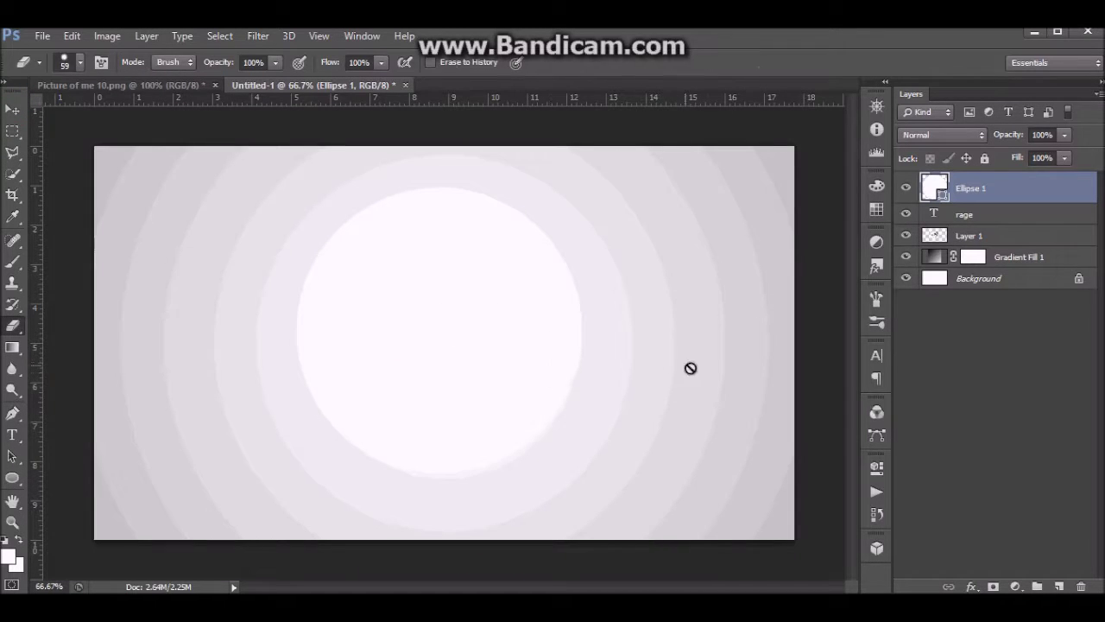
{"action": "left_click", "coordinate": [12, 110]}
{"action": "key", "text": "5"}
{"action": "left_click", "coordinate": [71, 35]}
{"action": "left_click", "coordinate": [76, 42]}
{"action": "left_click", "coordinate": [71, 36]}
{"action": "left_click", "coordinate": [135, 54]}
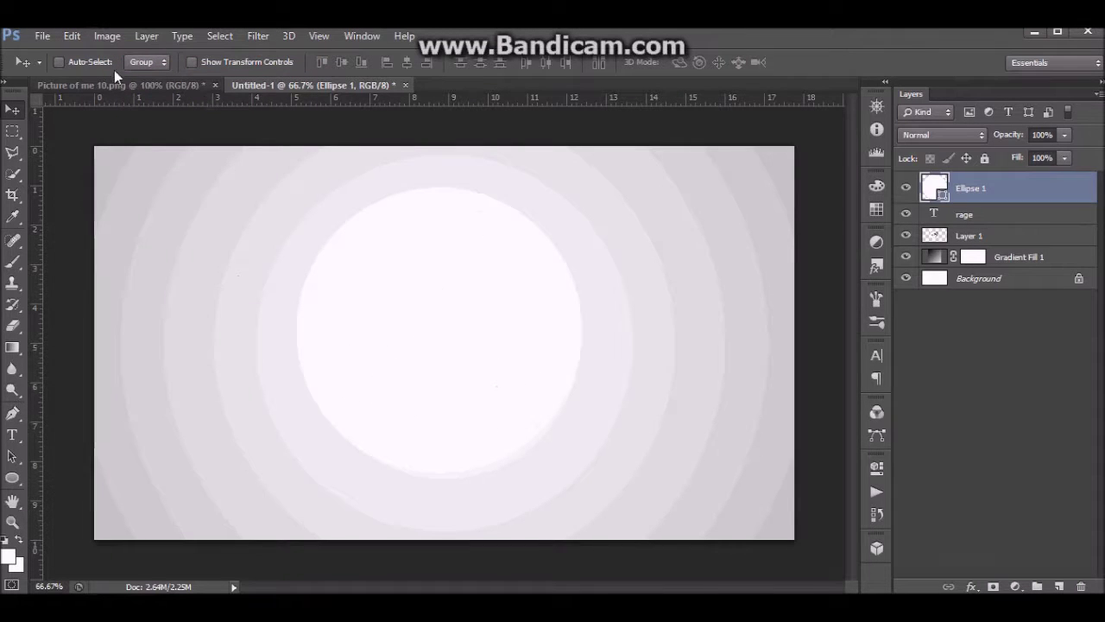
Give the circle no fill and a black 14.20 pt stroke, and nudge it down around the portrait and RAGE text
{"action": "left_click", "coordinate": [12, 476]}
{"action": "left_click", "coordinate": [146, 62]}
{"action": "left_click", "coordinate": [86, 100]}
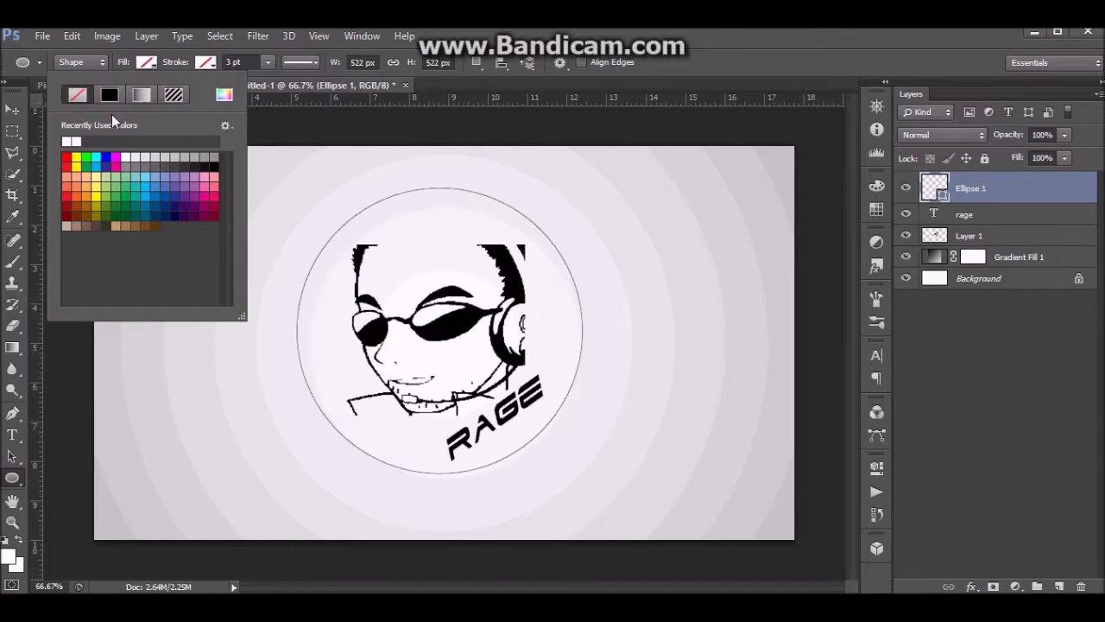
{"action": "left_click", "coordinate": [269, 62]}
{"action": "left_click_drag", "start_coordinate": [255, 84], "coordinate": [284, 84]}
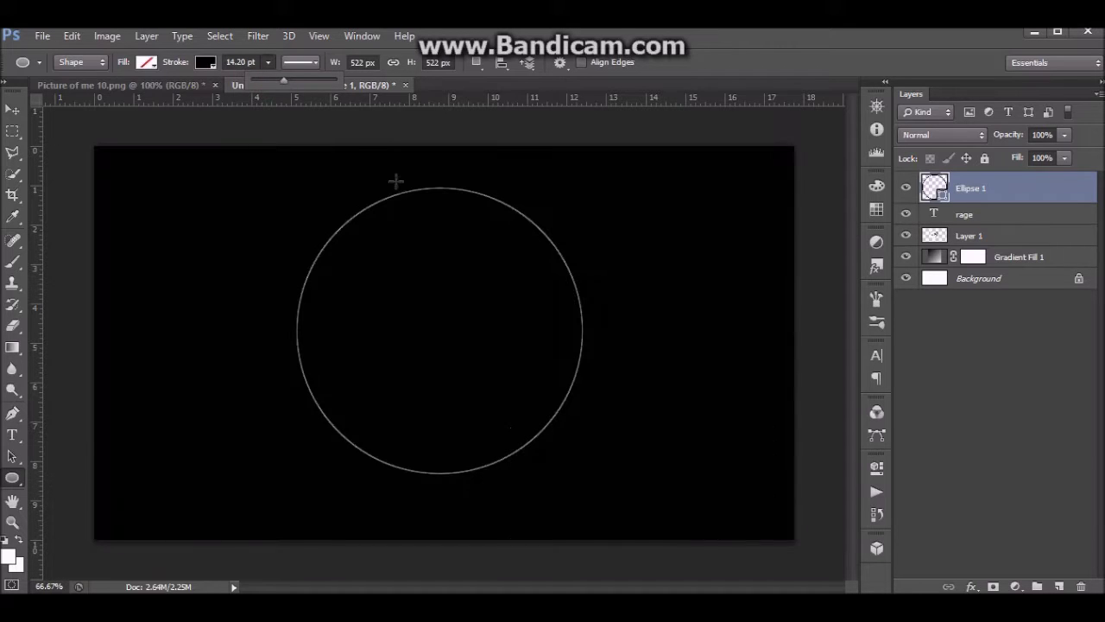
{"action": "left_click", "coordinate": [149, 66]}
{"action": "left_click", "coordinate": [147, 63]}
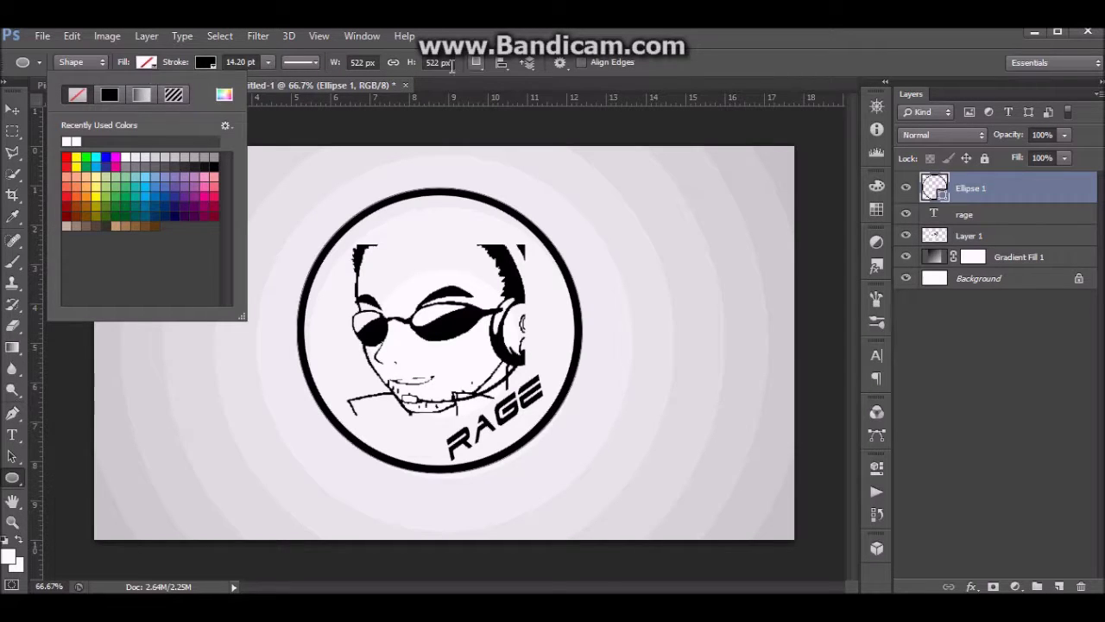
{"action": "left_click", "coordinate": [711, 42]}
{"action": "left_click", "coordinate": [12, 110]}
{"action": "left_click_drag", "start_coordinate": [465, 228], "coordinate": [464, 243]}
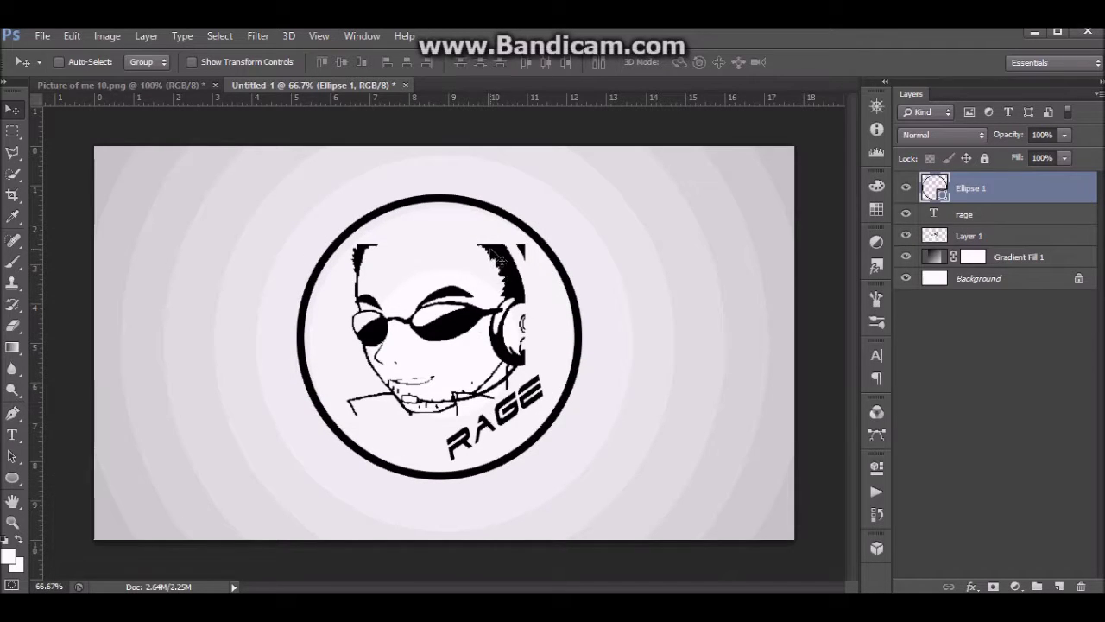
{"action": "key", "text": "5"}
{"action": "left_click", "coordinate": [42, 35]}
{"action": "left_click", "coordinate": [130, 102]}
{"action": "left_click", "coordinate": [72, 35]}
{"action": "left_click", "coordinate": [112, 49]}
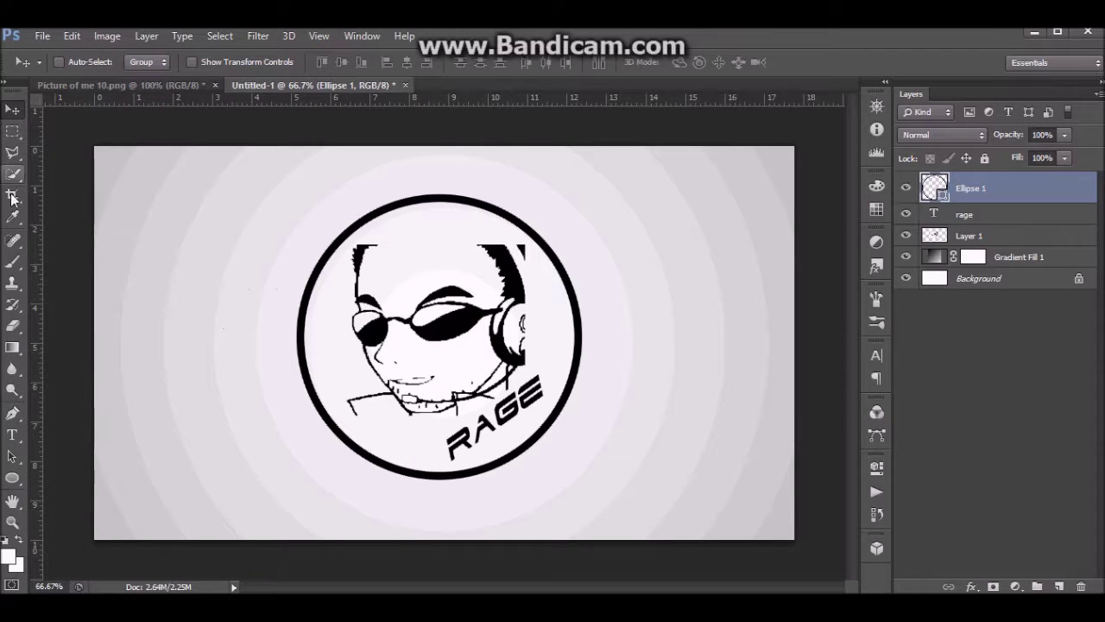
Try a Gradient Fill layer above the circle with the Radial style and the Foreground to Transparent gradient
{"action": "left_click", "coordinate": [993, 586]}
{"action": "left_click", "coordinate": [997, 247]}
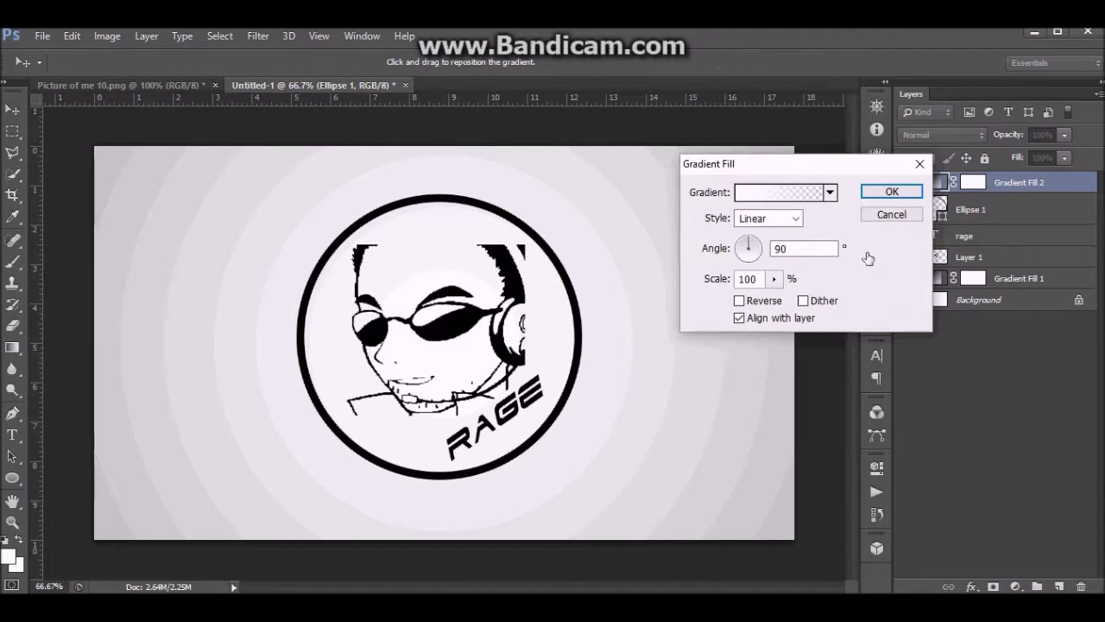
{"action": "left_click", "coordinate": [795, 218]}
{"action": "left_click", "coordinate": [755, 235]}
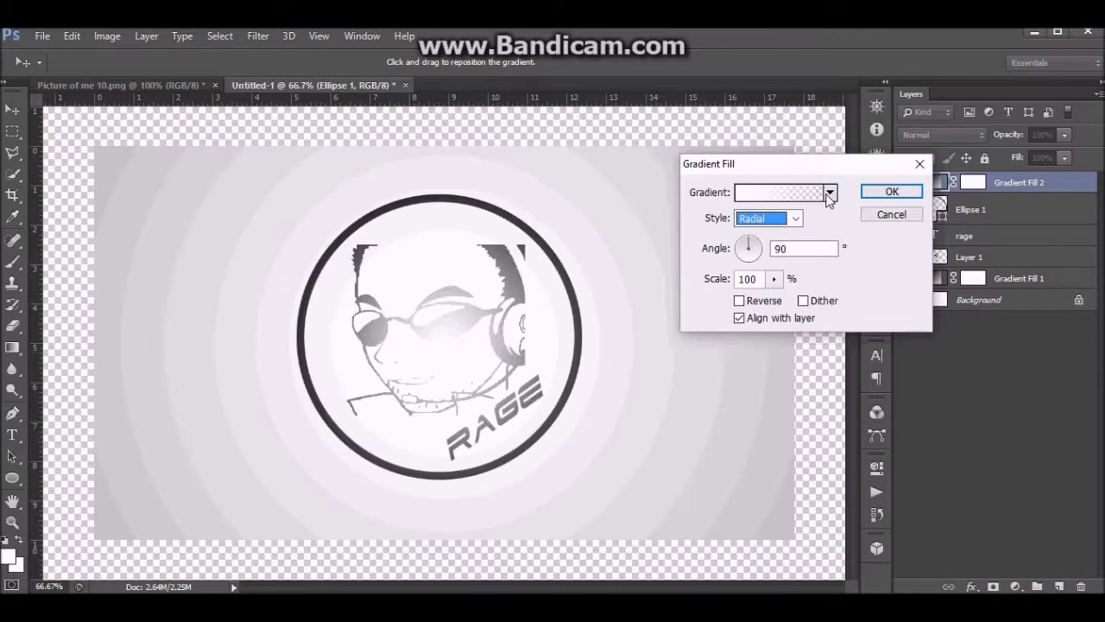
{"action": "left_click", "coordinate": [829, 192]}
{"action": "double_click", "coordinate": [733, 231]}
{"action": "left_click", "coordinate": [788, 193]}
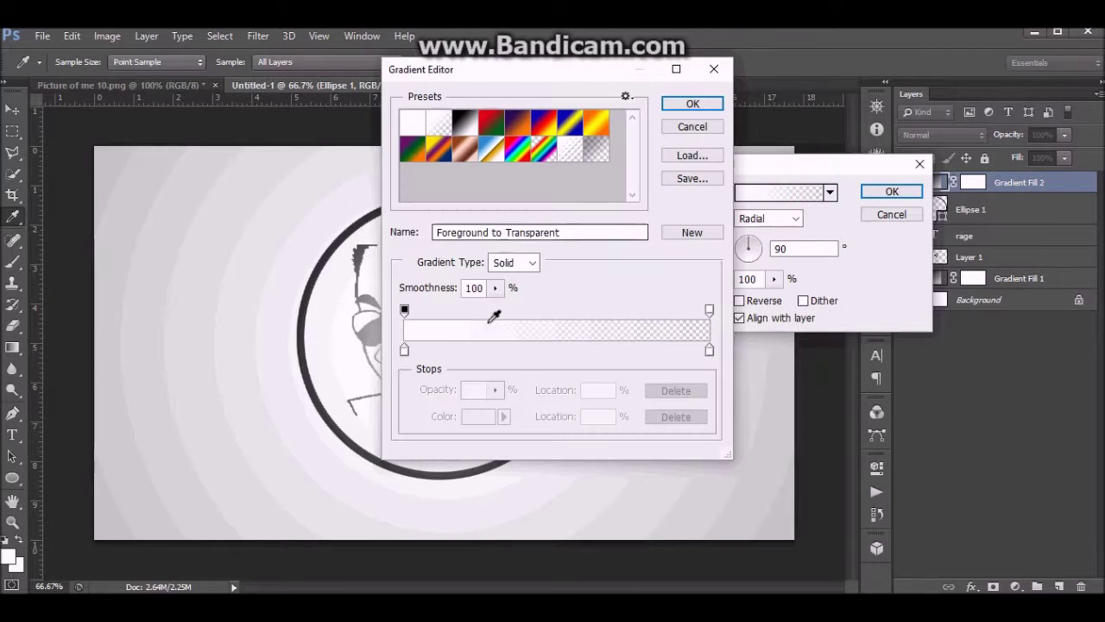
Set the gradient's starting color stop to red and its ending color stop to green
{"action": "left_click", "coordinate": [404, 349]}
{"action": "double_click", "coordinate": [404, 350]}
{"action": "left_click_drag", "start_coordinate": [542, 167], "coordinate": [563, 142]}
{"action": "left_click", "coordinate": [729, 138]}
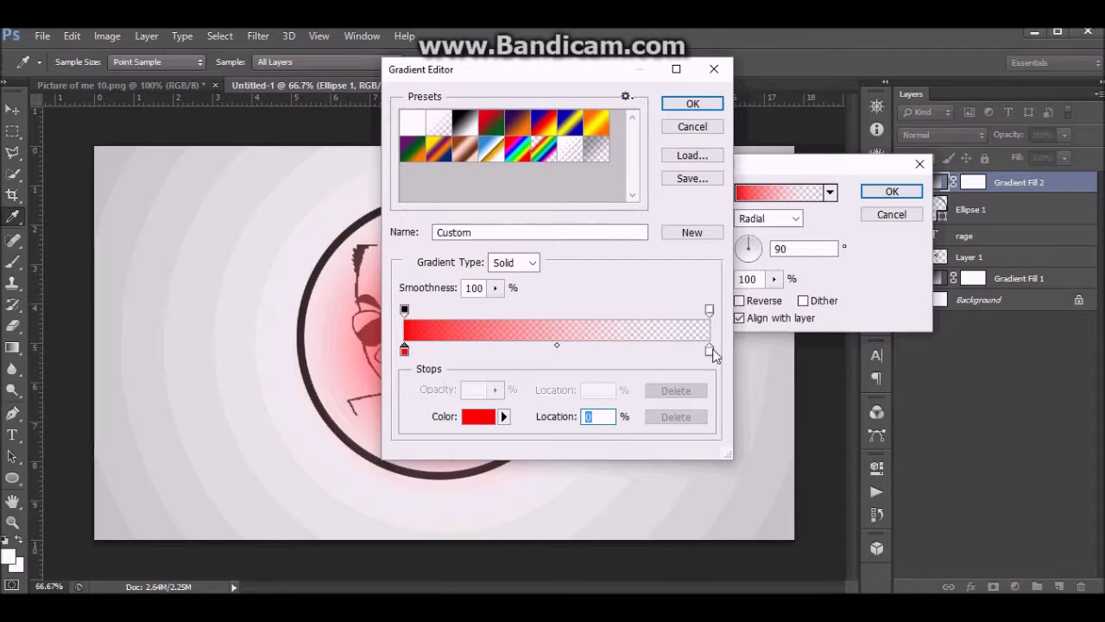
{"action": "double_click", "coordinate": [709, 351]}
{"action": "left_click_drag", "start_coordinate": [575, 285], "coordinate": [570, 187]}
{"action": "left_click", "coordinate": [539, 242]}
{"action": "left_click", "coordinate": [720, 136]}
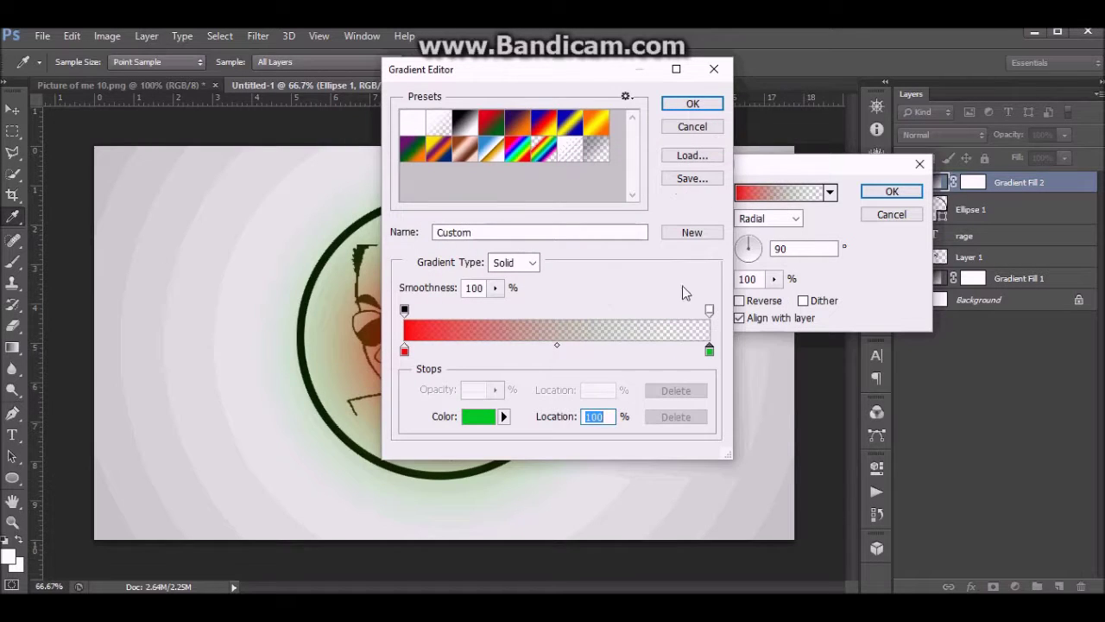
Try the Red, Green gradient preset and discard the new gradient fill
{"action": "left_click", "coordinate": [490, 127]}
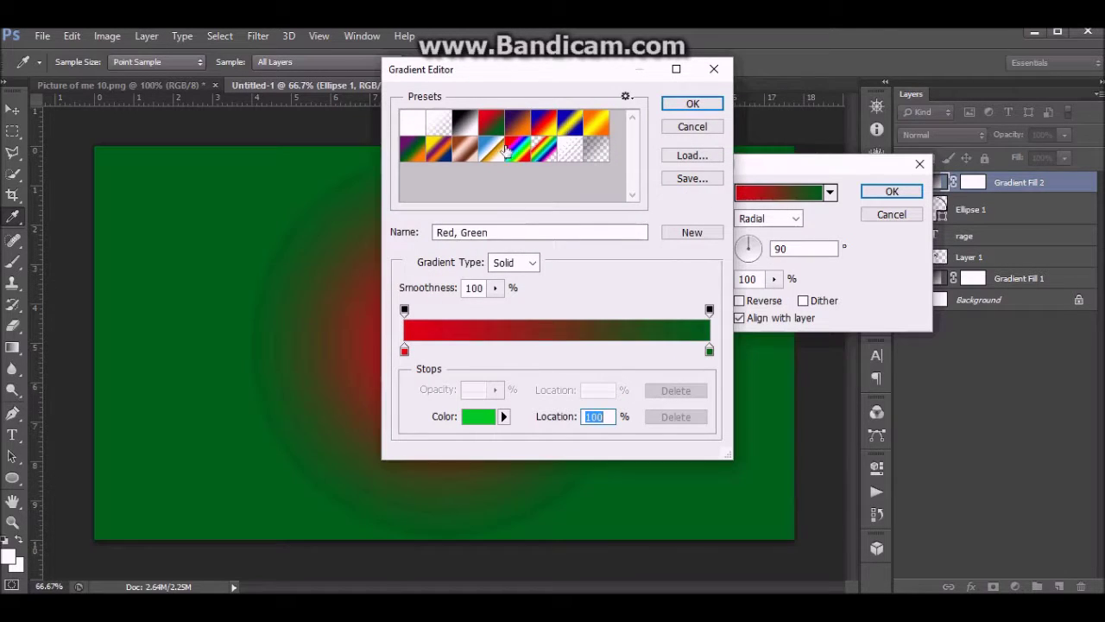
{"action": "left_click", "coordinate": [692, 127]}
{"action": "left_click", "coordinate": [892, 214]}
Set the circle layer's opacity to 100% and undo the layer mask added to it
{"action": "left_click", "coordinate": [71, 36]}
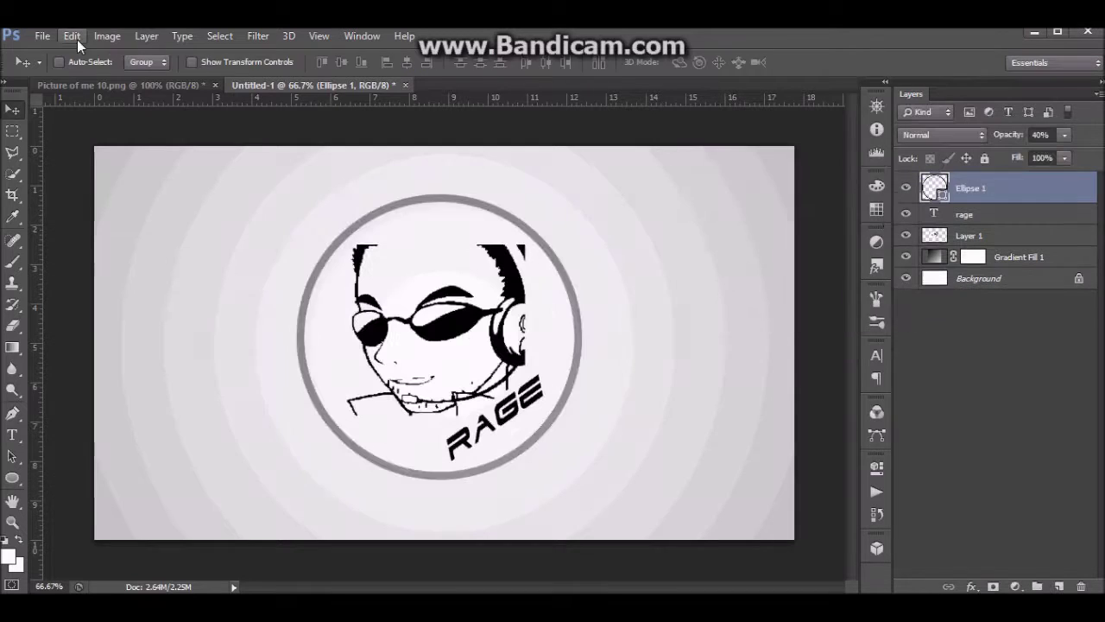
{"action": "left_click", "coordinate": [107, 52]}
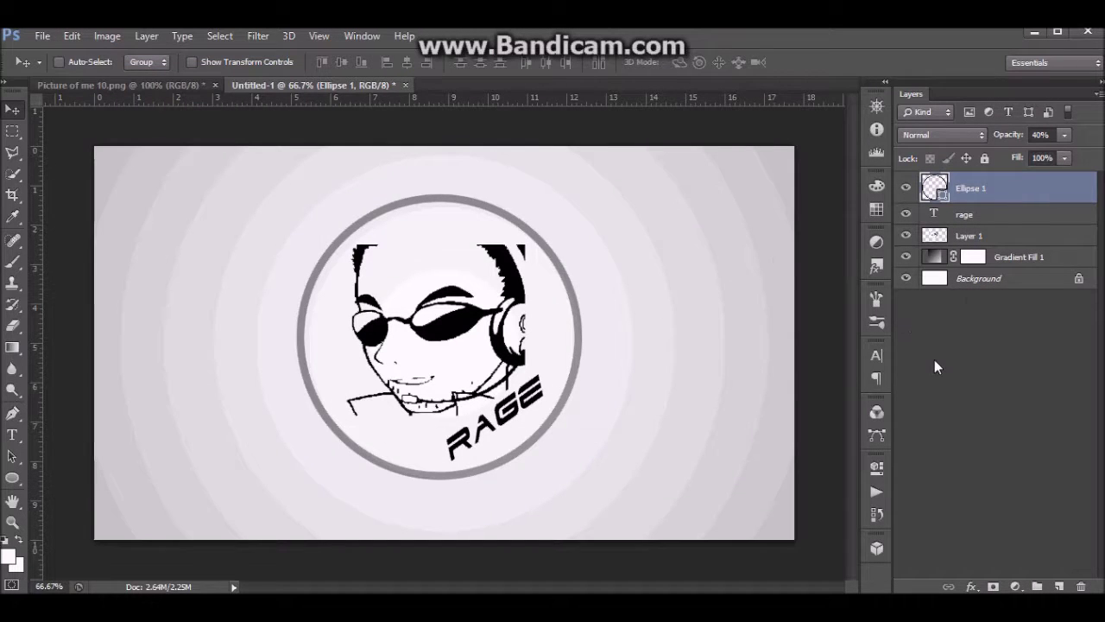
{"action": "key", "text": "0"}
{"action": "left_click", "coordinate": [993, 587]}
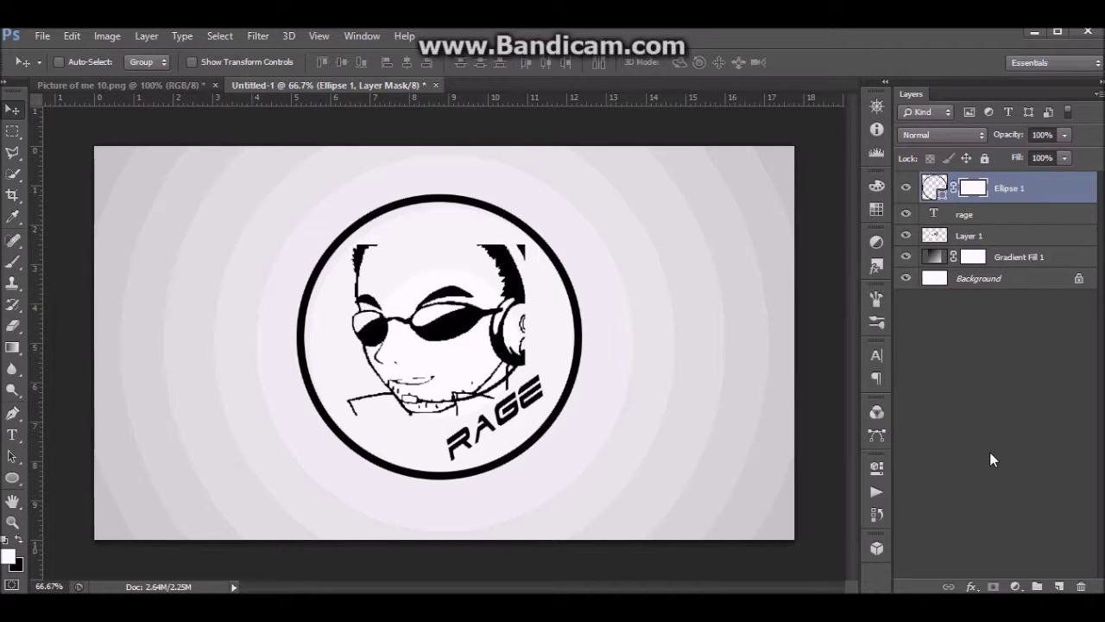
{"action": "key", "text": "ctrl+z"}
Add a Gradient Fill layer above the circle using the reversed Red, Green preset in the Radial style
{"action": "left_click", "coordinate": [1015, 586]}
{"action": "left_click", "coordinate": [1001, 247]}
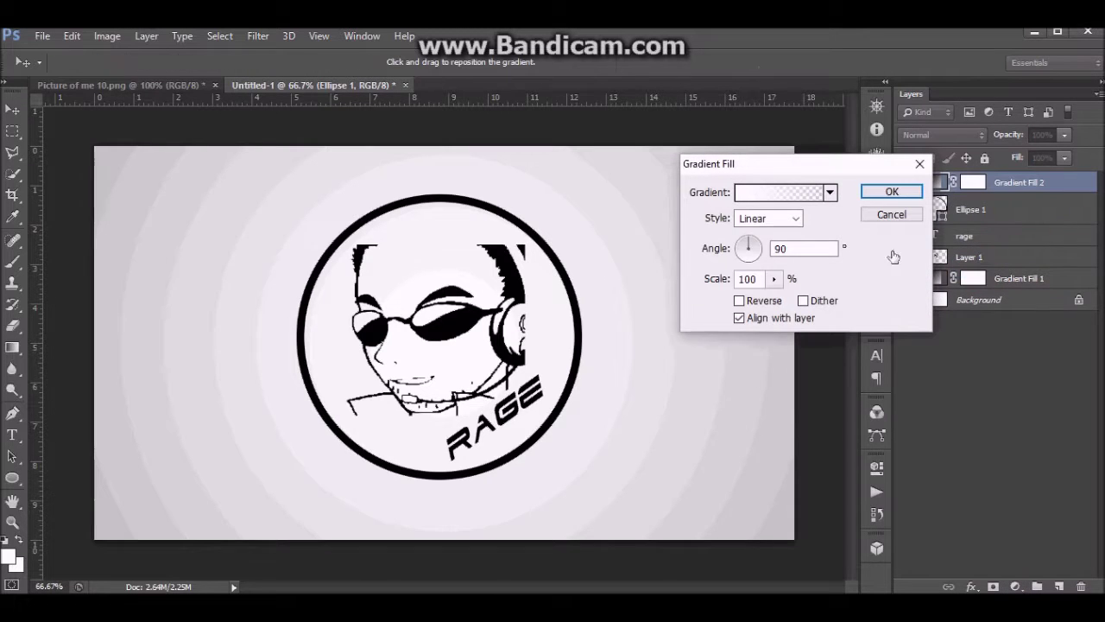
{"action": "left_click", "coordinate": [830, 192]}
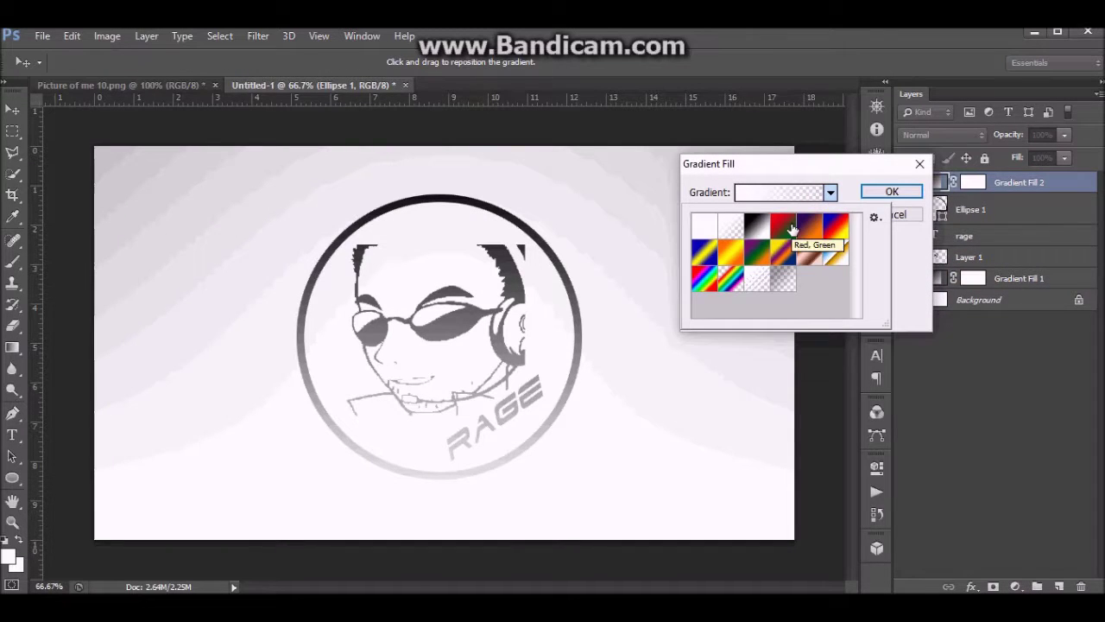
{"action": "left_click", "coordinate": [793, 229]}
{"action": "left_click", "coordinate": [751, 249]}
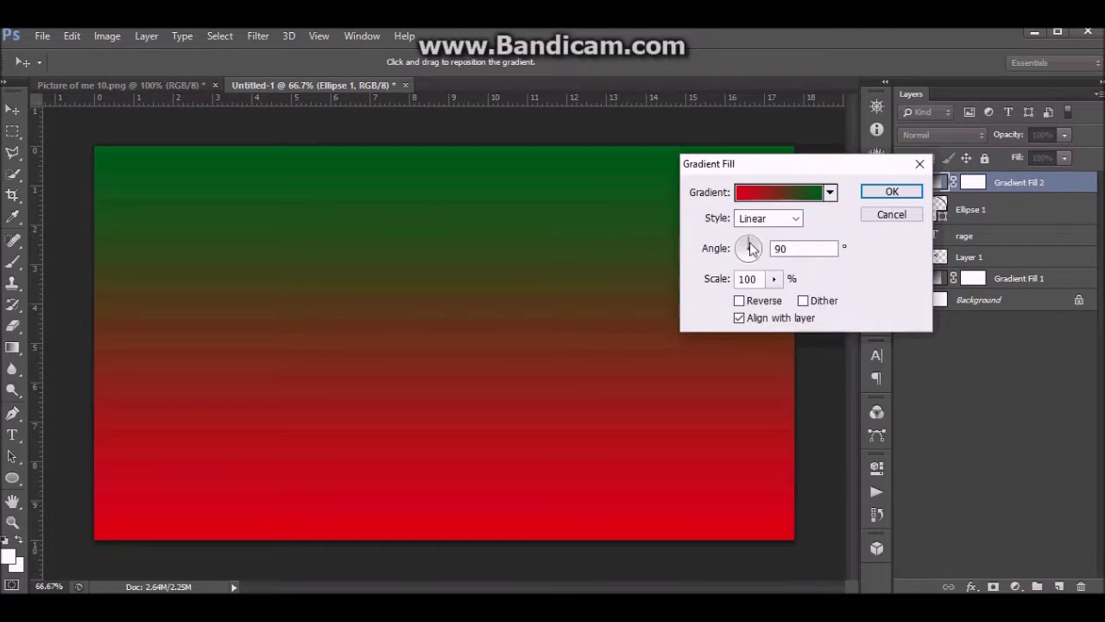
{"action": "left_click", "coordinate": [748, 303]}
{"action": "left_click", "coordinate": [767, 219]}
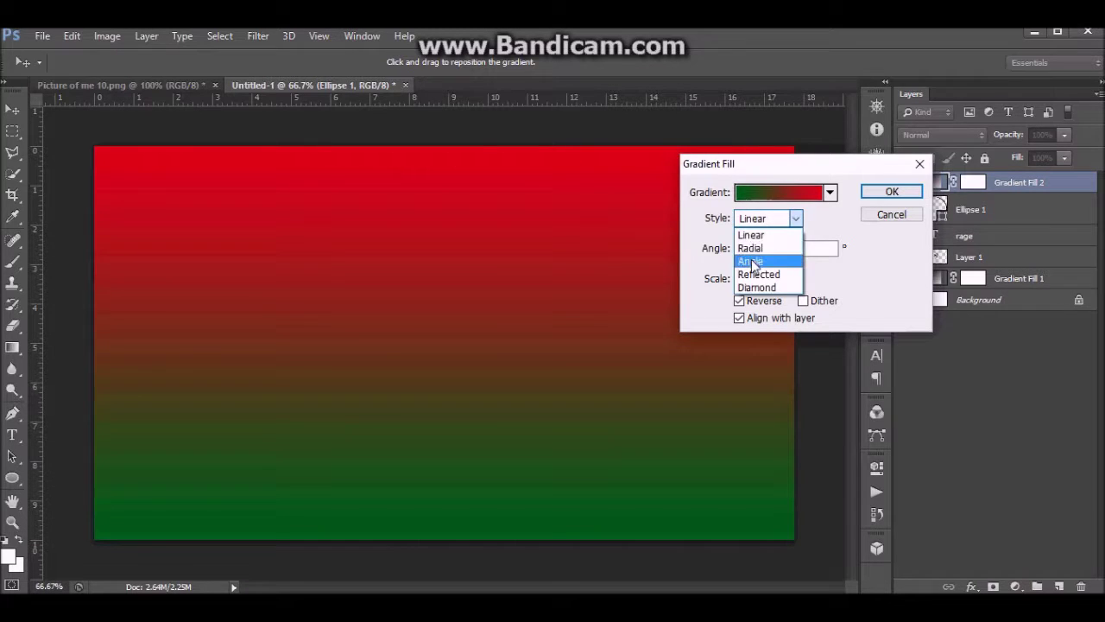
{"action": "left_click", "coordinate": [751, 248]}
Switch the gradient fill to the Foreground to Transparent preset and turn off Reverse
{"action": "left_click", "coordinate": [830, 191]}
{"action": "left_click", "coordinate": [731, 225]}
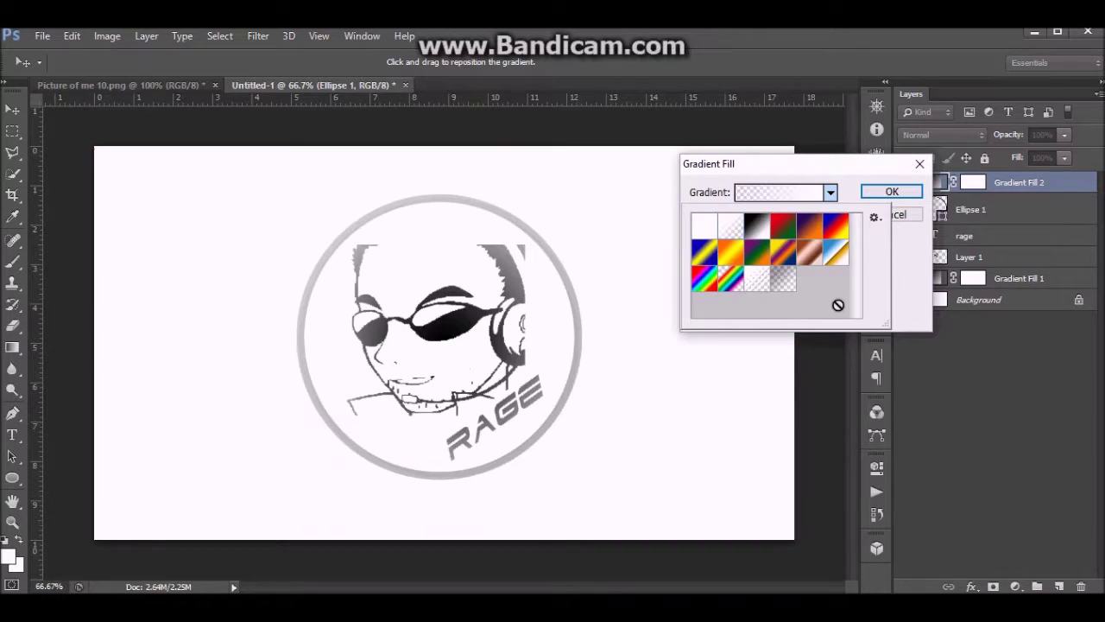
{"action": "left_click", "coordinate": [901, 266]}
{"action": "left_click", "coordinate": [739, 301]}
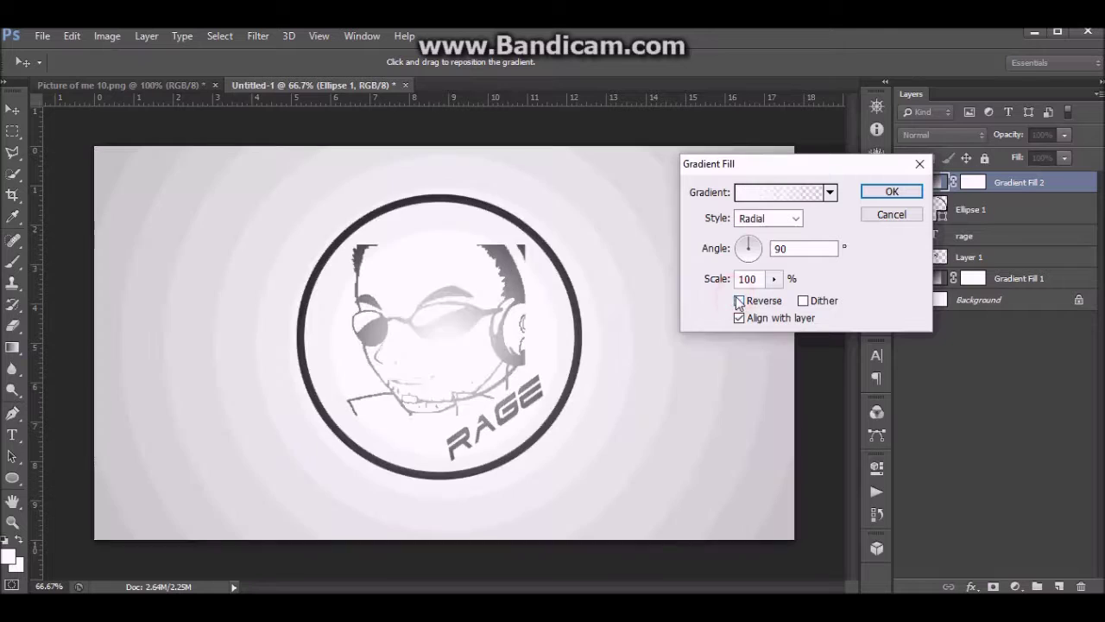
Change the gradient's starting color stop to red so it fades from red to transparent
{"action": "left_click", "coordinate": [822, 194]}
{"action": "left_click", "coordinate": [405, 348]}
{"action": "double_click", "coordinate": [404, 350]}
{"action": "left_click", "coordinate": [563, 148]}
{"action": "left_click", "coordinate": [720, 135]}
{"action": "left_click", "coordinate": [692, 103]}
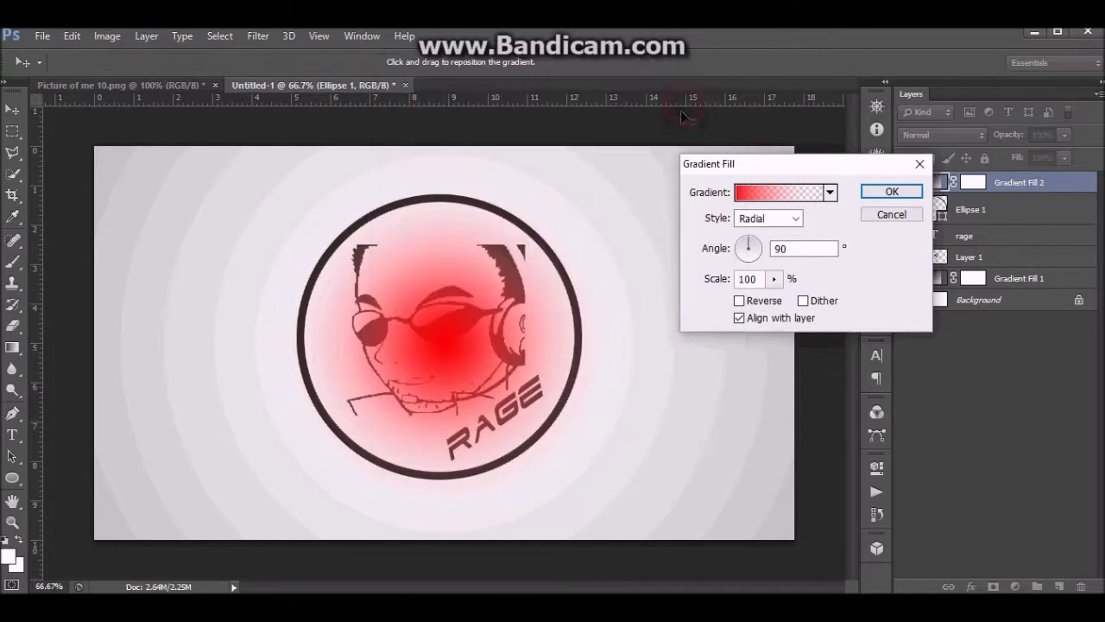
Set the radial gradient's scale to 199% and apply the gradient fill
{"action": "left_click", "coordinate": [774, 278]}
{"action": "left_click_drag", "start_coordinate": [769, 302], "coordinate": [784, 302]}
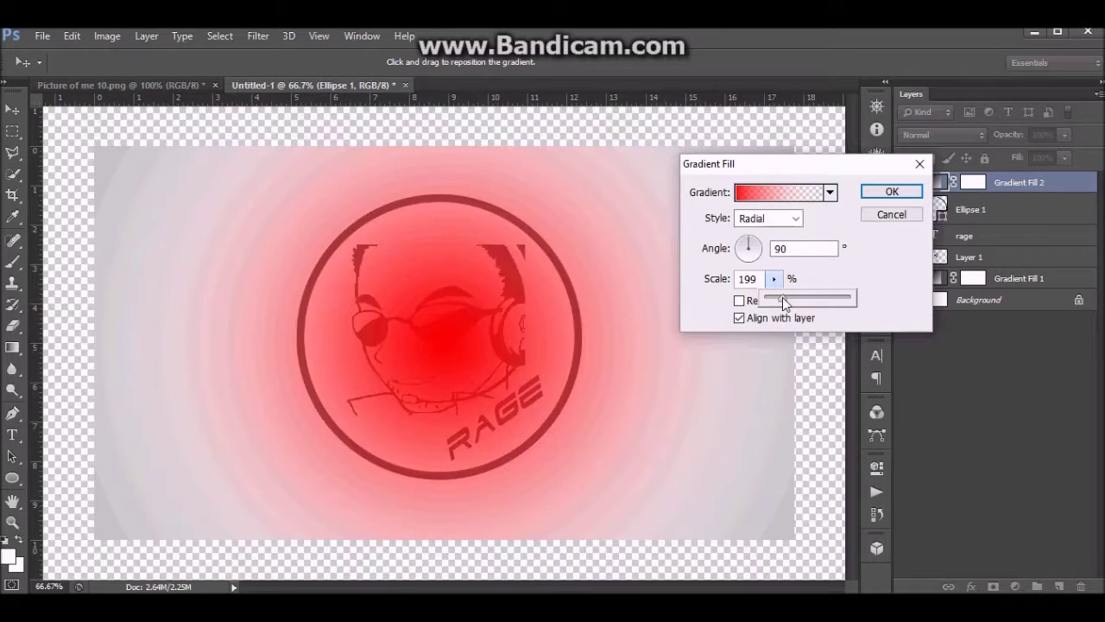
{"action": "left_click", "coordinate": [890, 191]}
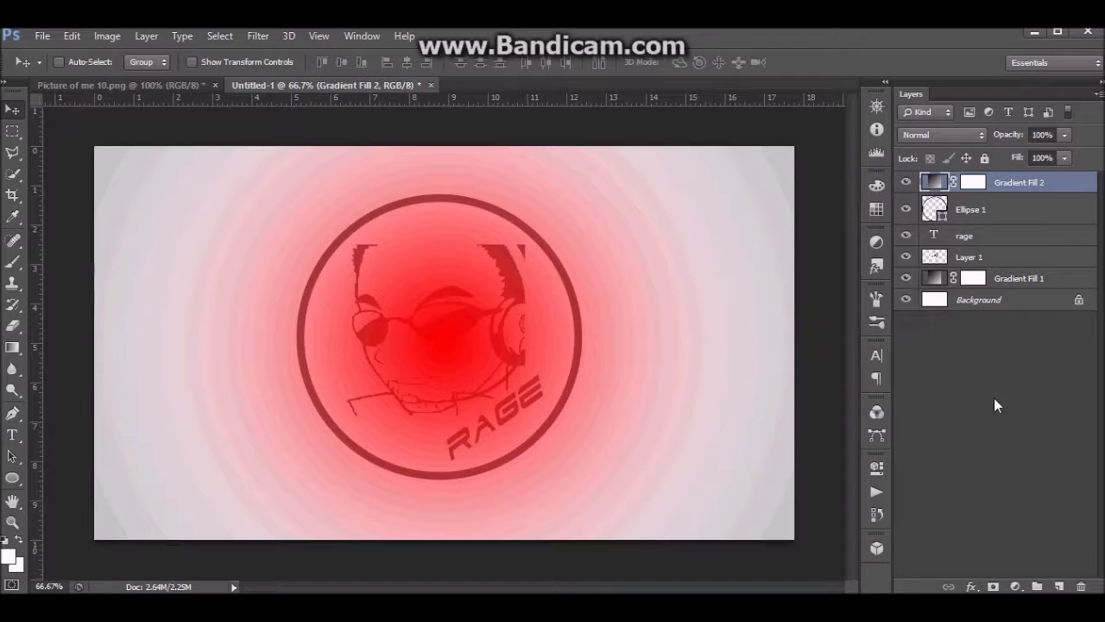
Set the new red gradient fill layer to the Lighten blend mode at 100% opacity
{"action": "key", "text": "5"}
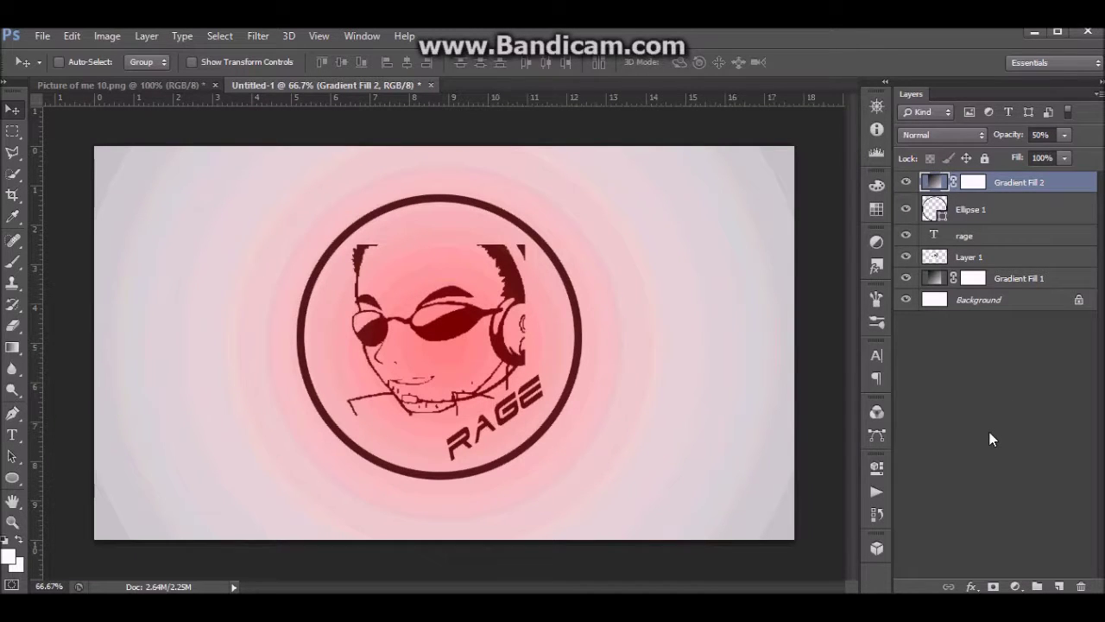
{"action": "key", "text": "0"}
{"action": "left_click", "coordinate": [970, 135]}
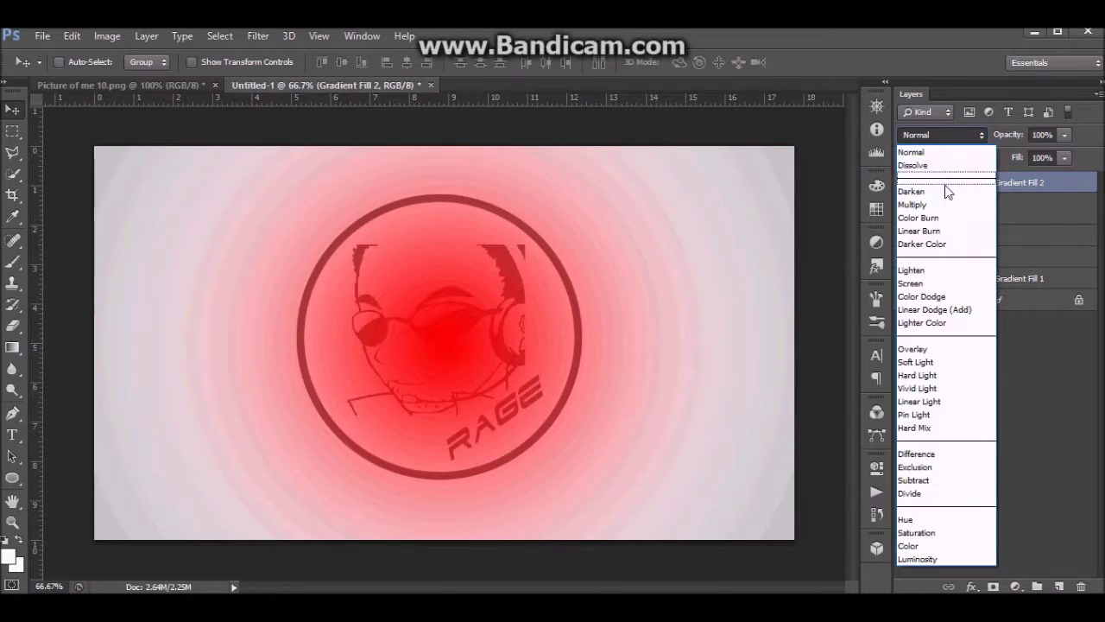
{"action": "left_click", "coordinate": [932, 273]}
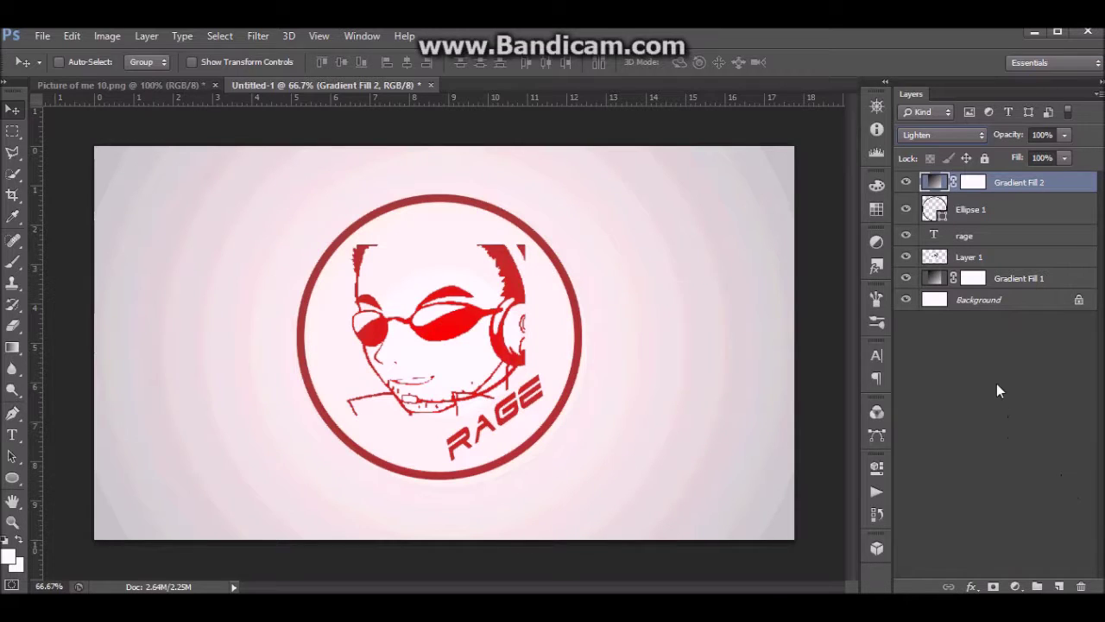
{"action": "key", "text": "5"}
{"action": "left_click", "coordinate": [999, 218]}
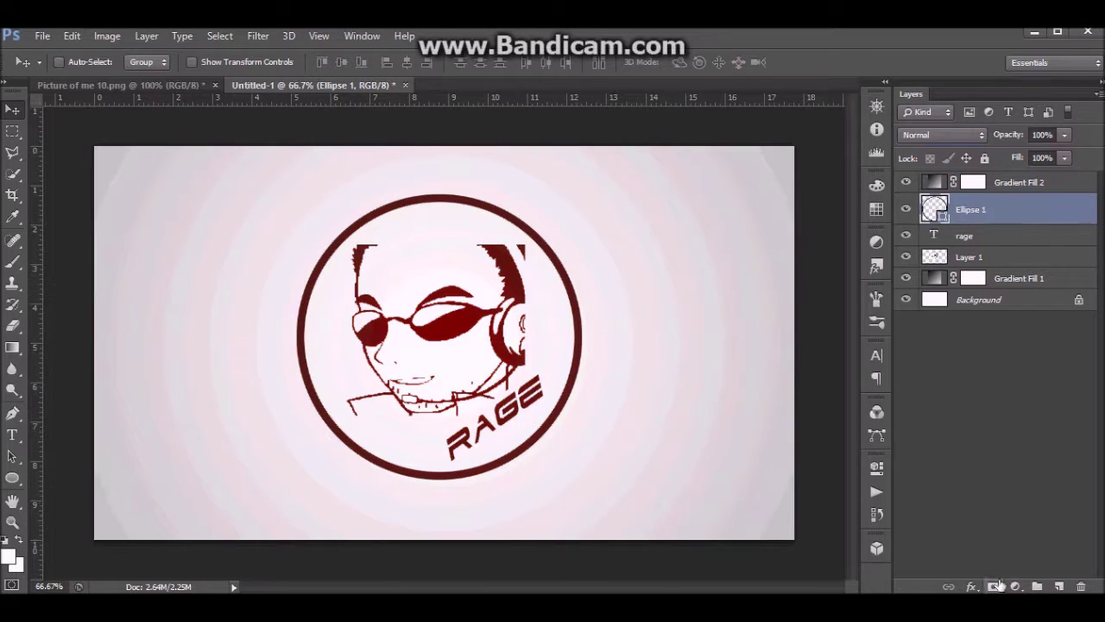
{"action": "key", "text": "ctrl+z"}
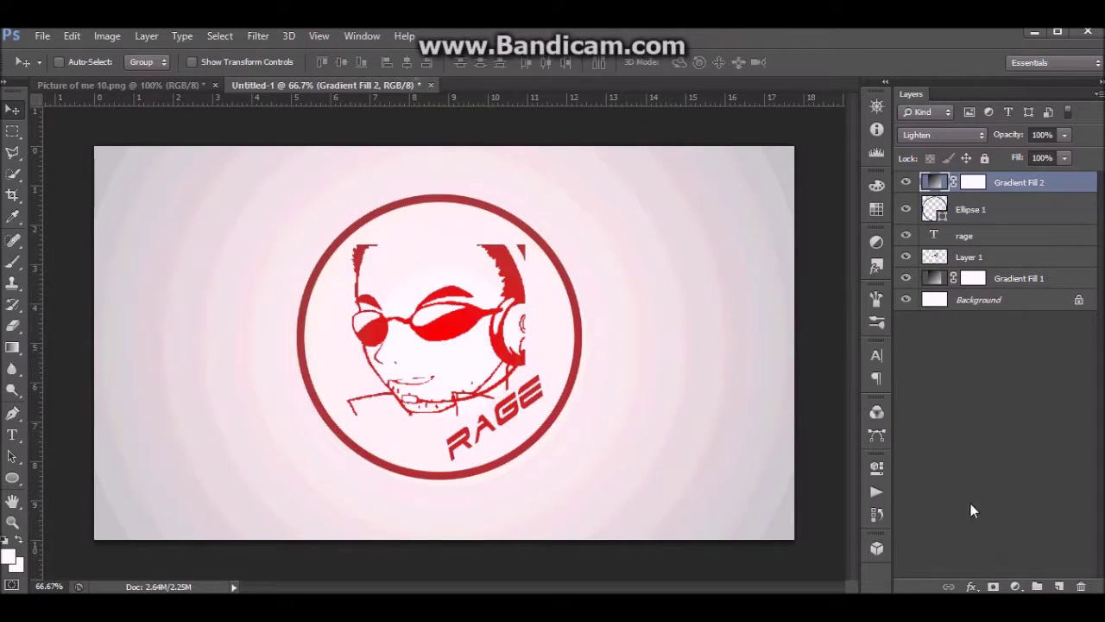
Add a new empty layer and place it directly below the Gradient Fill 2 layer
{"action": "left_click", "coordinate": [1058, 586]}
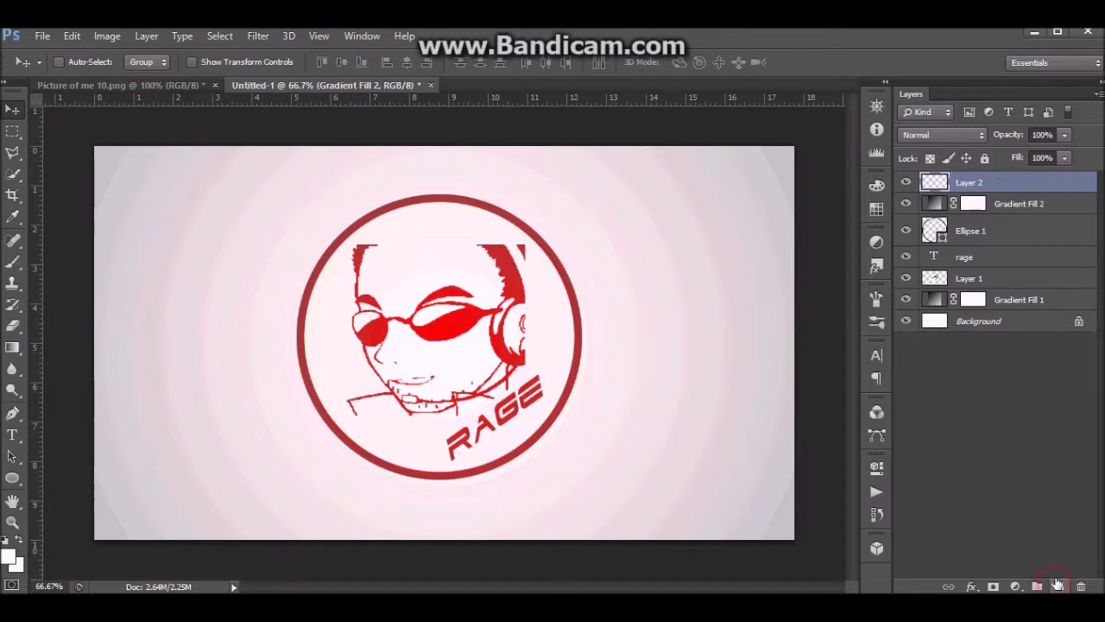
{"action": "left_click_drag", "start_coordinate": [980, 181], "coordinate": [987, 226]}
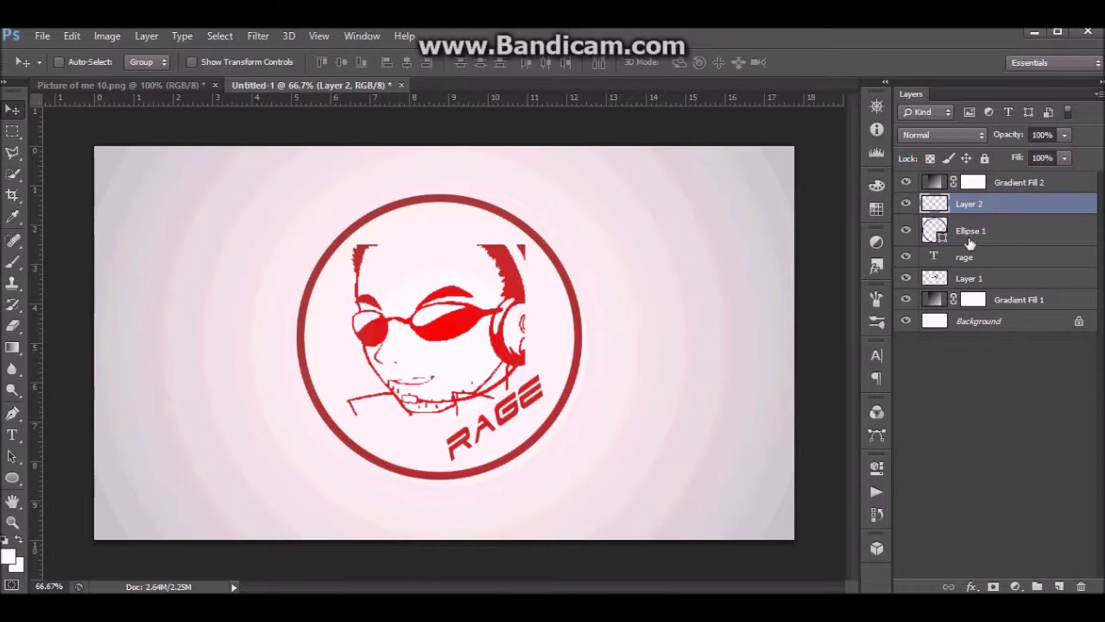
Set the foreground color to green 04b210 and activate the Brush tool
{"action": "left_click", "coordinate": [12, 216]}
{"action": "left_click", "coordinate": [9, 558]}
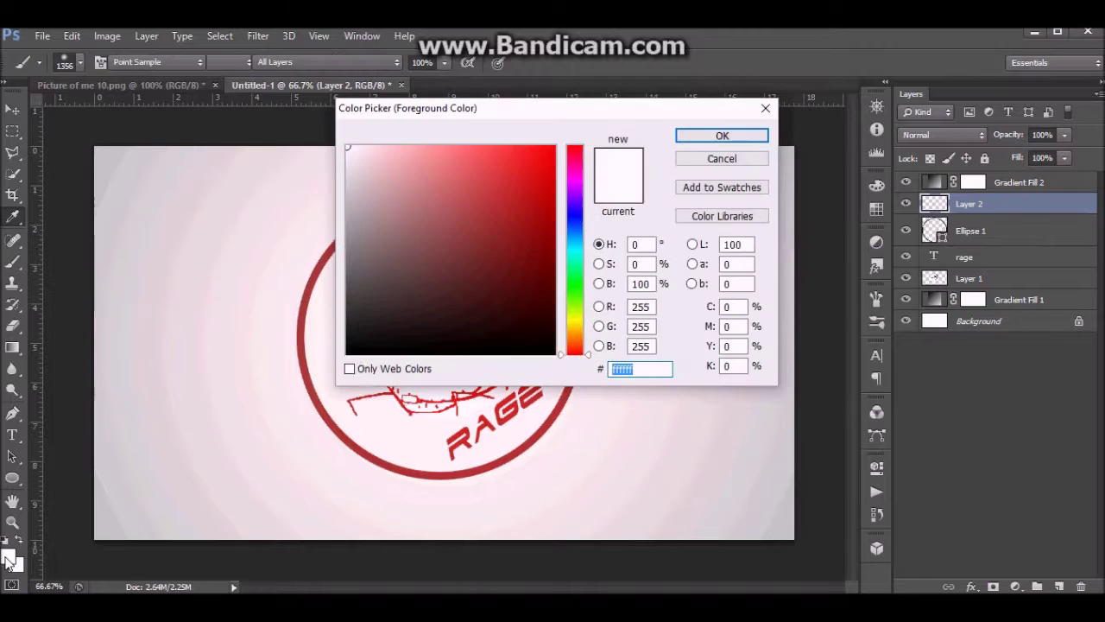
{"action": "left_click_drag", "start_coordinate": [578, 284], "coordinate": [579, 293]}
{"action": "left_click_drag", "start_coordinate": [556, 242], "coordinate": [550, 209]}
{"action": "left_click", "coordinate": [691, 136]}
{"action": "key", "text": "b"}
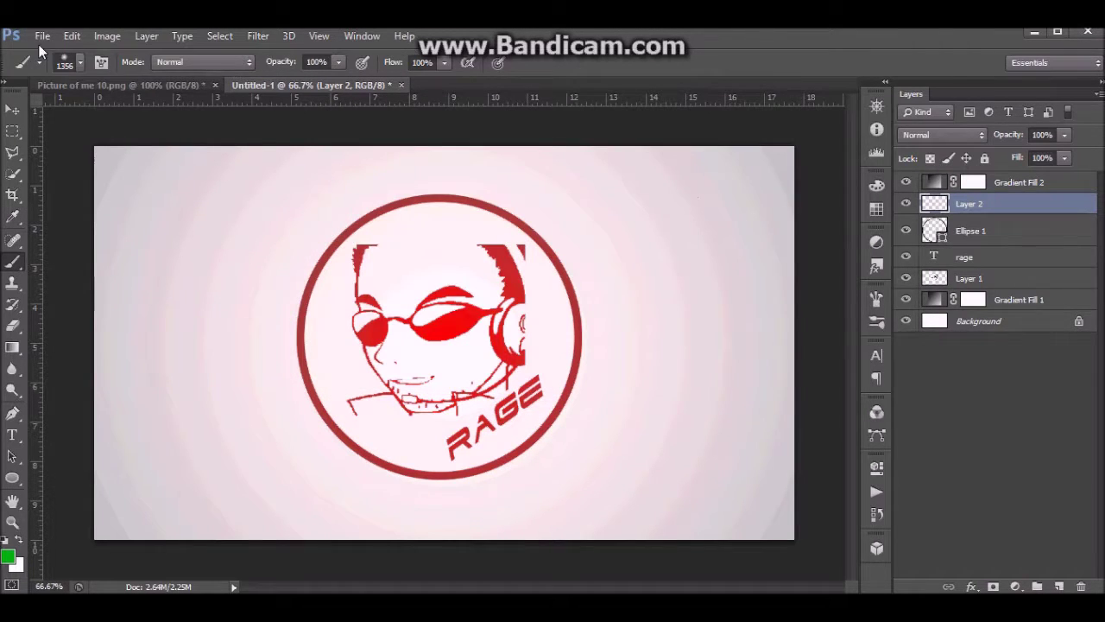
Set up a soft round brush at 178 px with 0% hardness
{"action": "left_click", "coordinate": [79, 62]}
{"action": "mouse_move", "coordinate": [69, 114]}
{"action": "left_mouse_down"}
{"action": "mouse_move", "coordinate": [30, 114]}
{"action": "mouse_move", "coordinate": [85, 125]}
{"action": "left_mouse_up"}
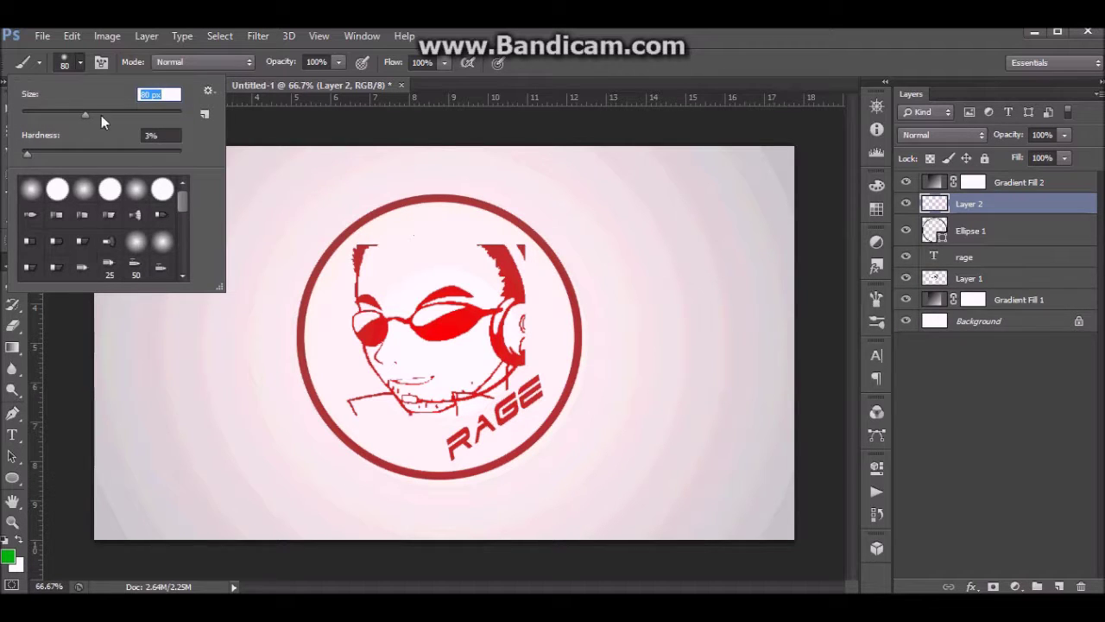
{"action": "left_click", "coordinate": [138, 186]}
{"action": "left_click_drag", "start_coordinate": [143, 116], "coordinate": [130, 115]}
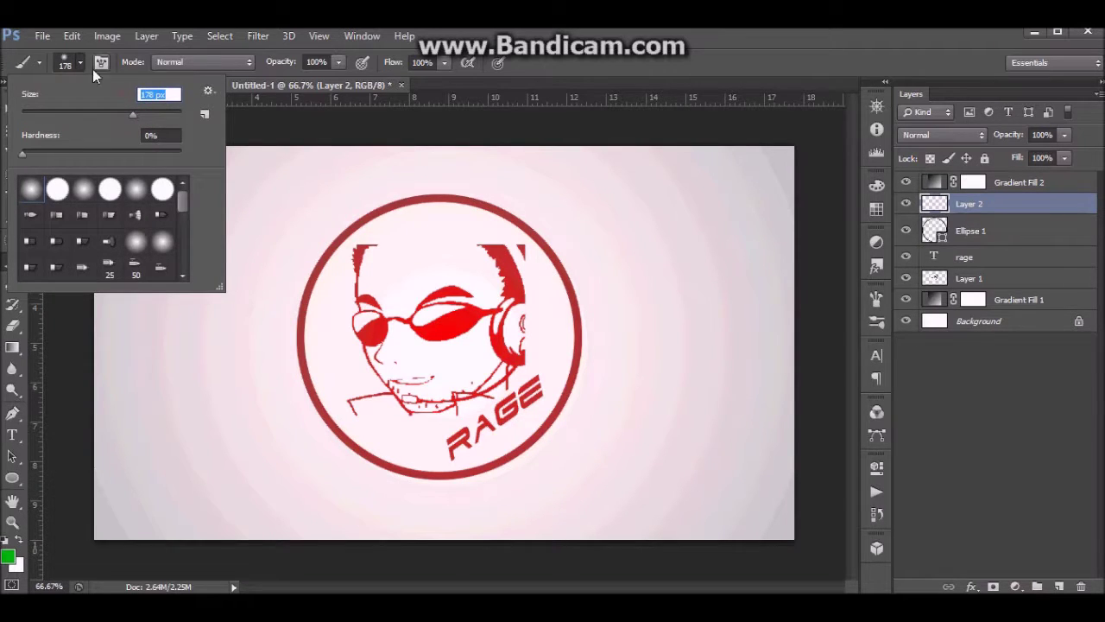
{"action": "left_click", "coordinate": [593, 52]}
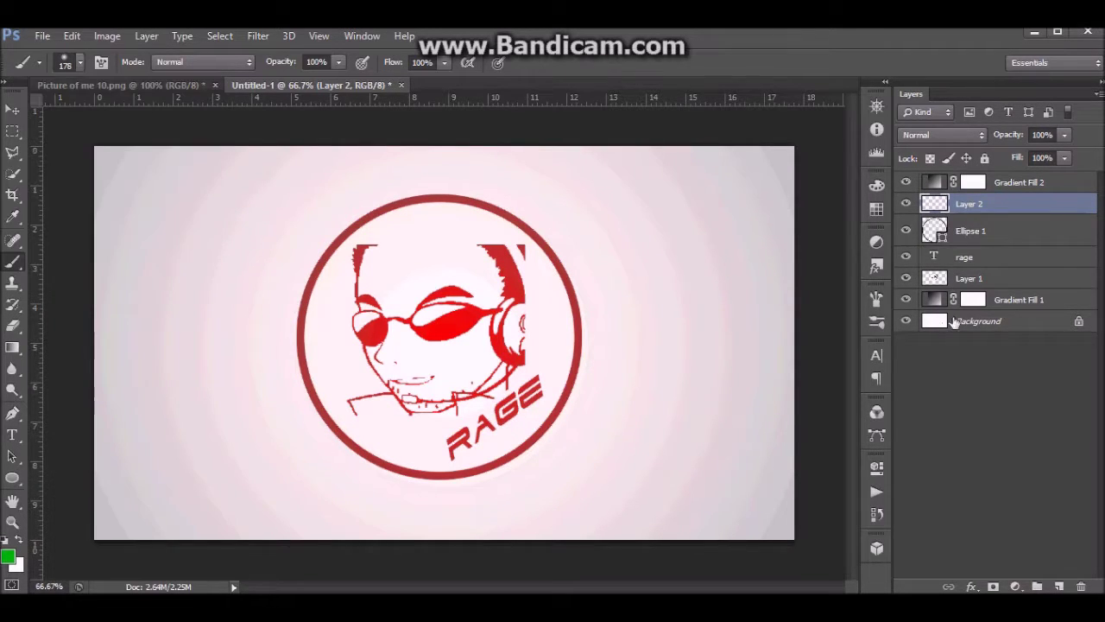
Load the Ellipse 1 shape as a selection, paint green around its inner edge on Layer 2 and try the Lighten blend mode
{"action": "left_click", "coordinate": [941, 235], "text": "ctrl"}
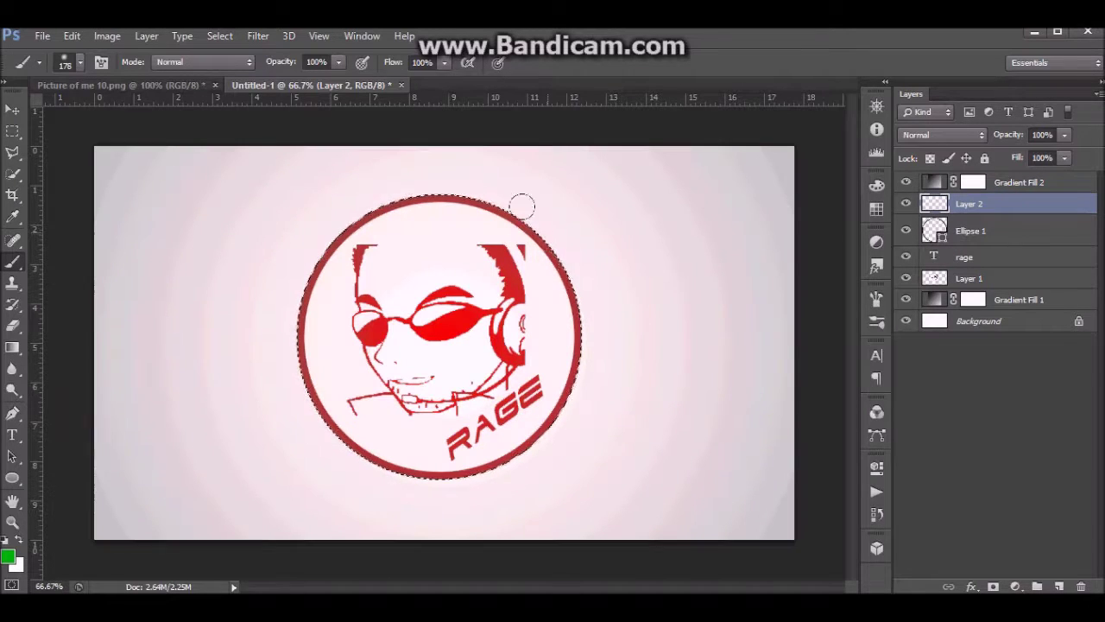
{"action": "mouse_move", "coordinate": [543, 234]}
{"action": "left_mouse_down"}
{"action": "mouse_move", "coordinate": [567, 329]}
{"action": "mouse_move", "coordinate": [554, 392]}
{"action": "mouse_move", "coordinate": [493, 405]}
{"action": "mouse_move", "coordinate": [546, 357]}
{"action": "mouse_move", "coordinate": [490, 455]}
{"action": "mouse_move", "coordinate": [417, 479]}
{"action": "mouse_move", "coordinate": [460, 448]}
{"action": "mouse_move", "coordinate": [365, 448]}
{"action": "left_mouse_up"}
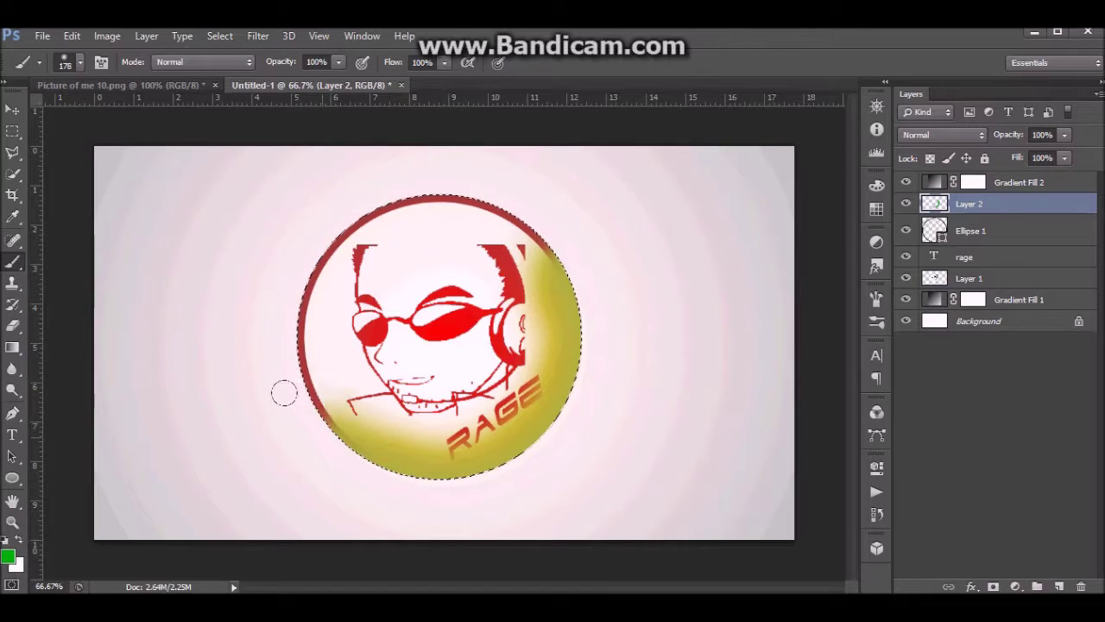
{"action": "mouse_move", "coordinate": [276, 251]}
{"action": "left_mouse_down"}
{"action": "mouse_move", "coordinate": [325, 209]}
{"action": "mouse_move", "coordinate": [422, 180]}
{"action": "left_mouse_up"}
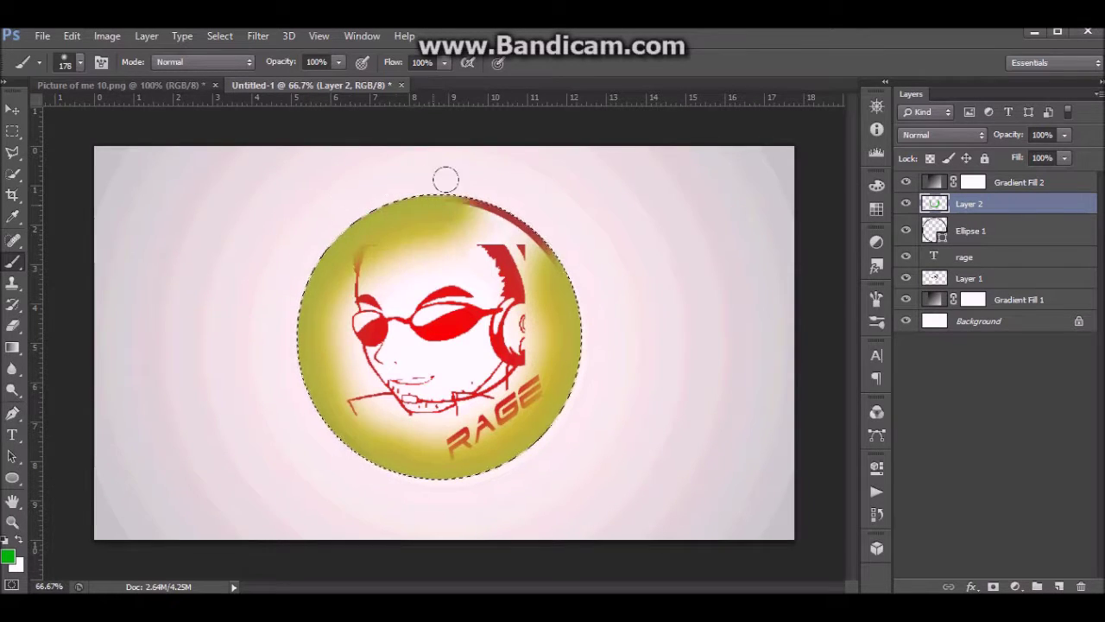
{"action": "left_click", "coordinate": [950, 135]}
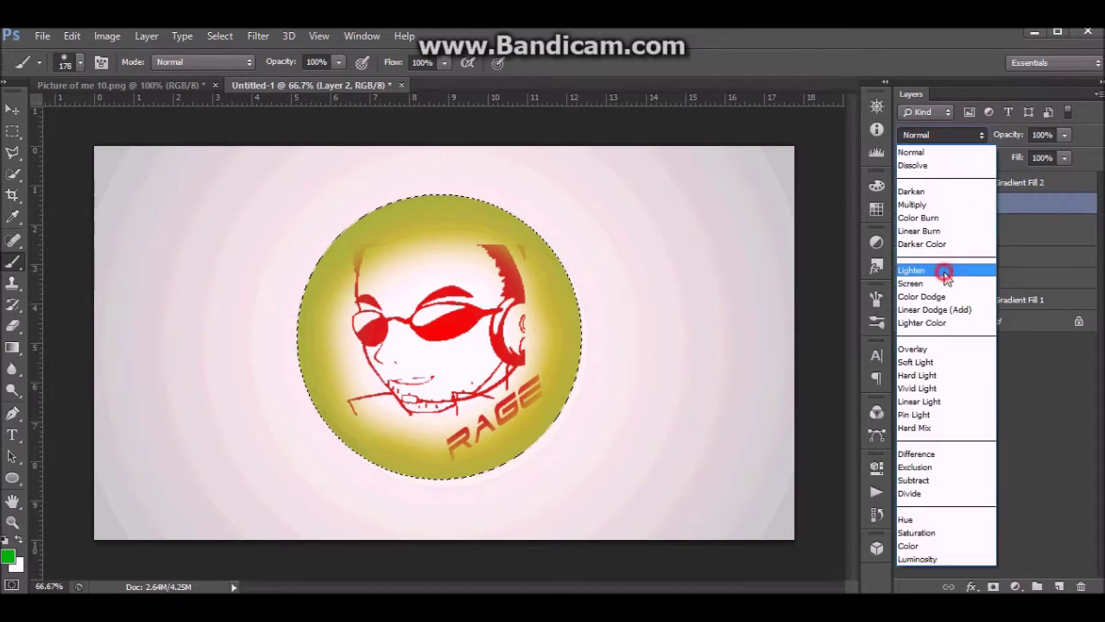
{"action": "left_click", "coordinate": [957, 272]}
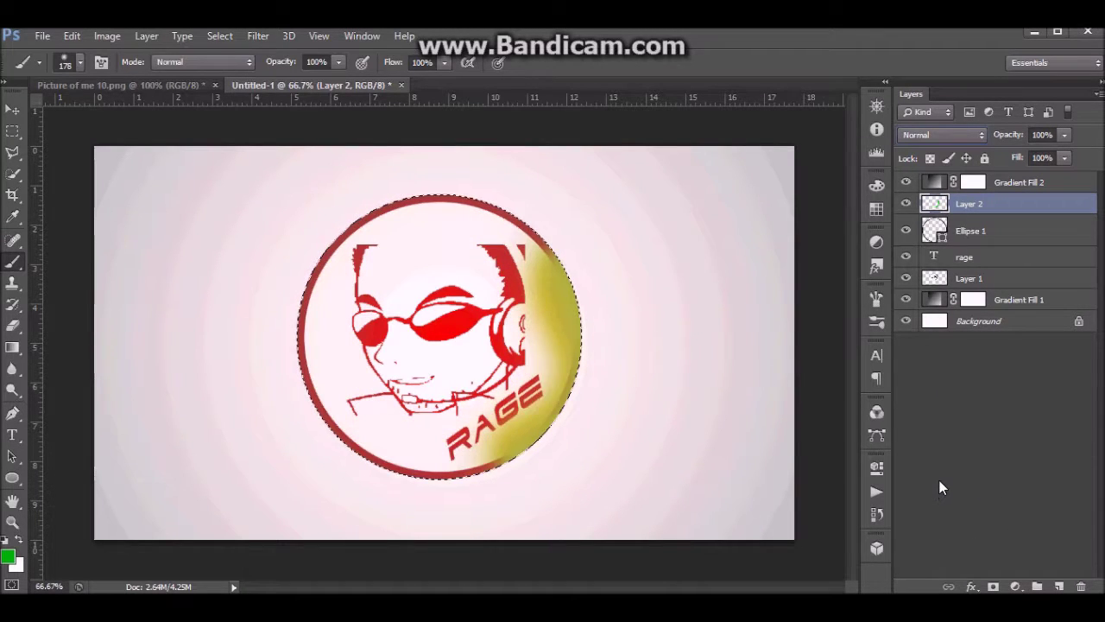
Change the foreground color to a darker green
{"action": "left_click", "coordinate": [8, 557]}
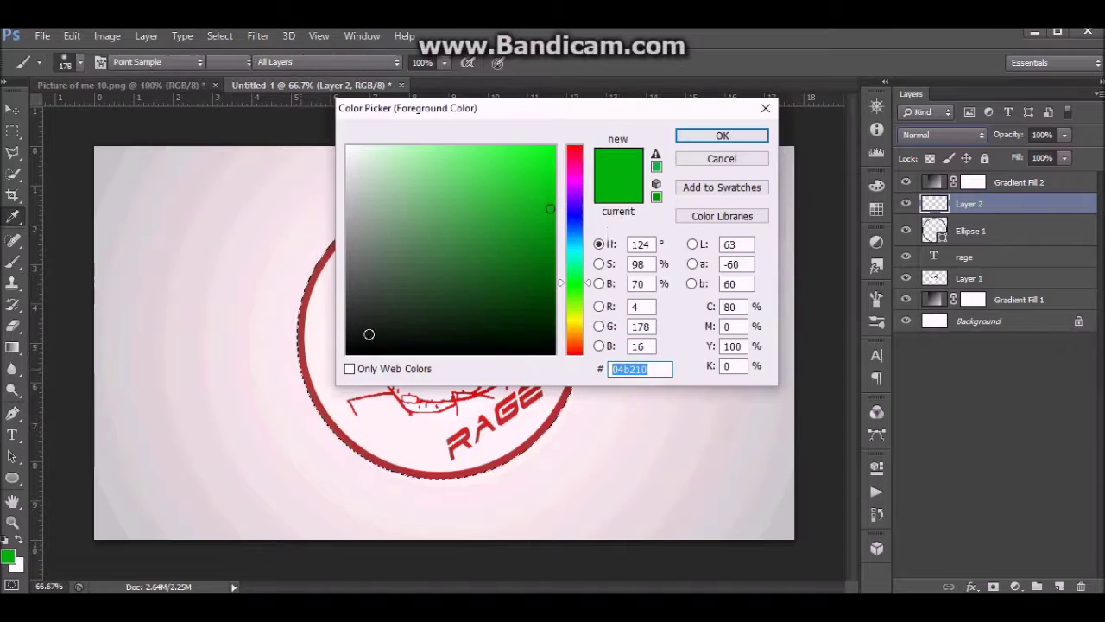
{"action": "left_click", "coordinate": [552, 246]}
{"action": "left_click", "coordinate": [722, 135]}
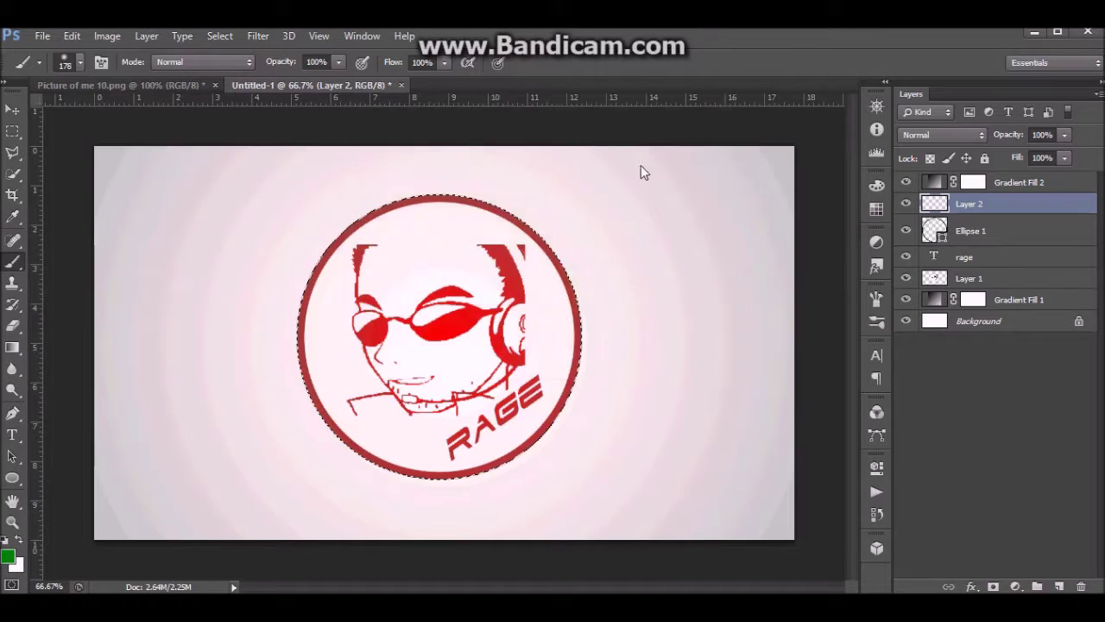
Try painting bright green 07ee17 inside the right edge of the circle selection and undo the strokes
{"action": "left_click", "coordinate": [8, 557]}
{"action": "left_click", "coordinate": [536, 161]}
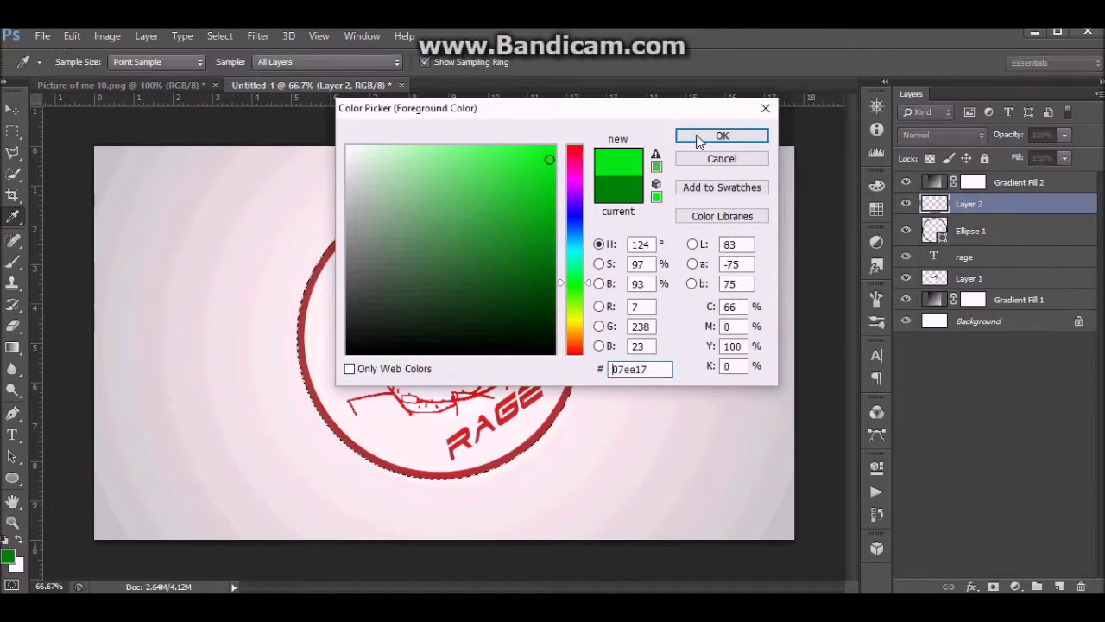
{"action": "left_click", "coordinate": [722, 136]}
{"action": "left_click", "coordinate": [556, 344]}
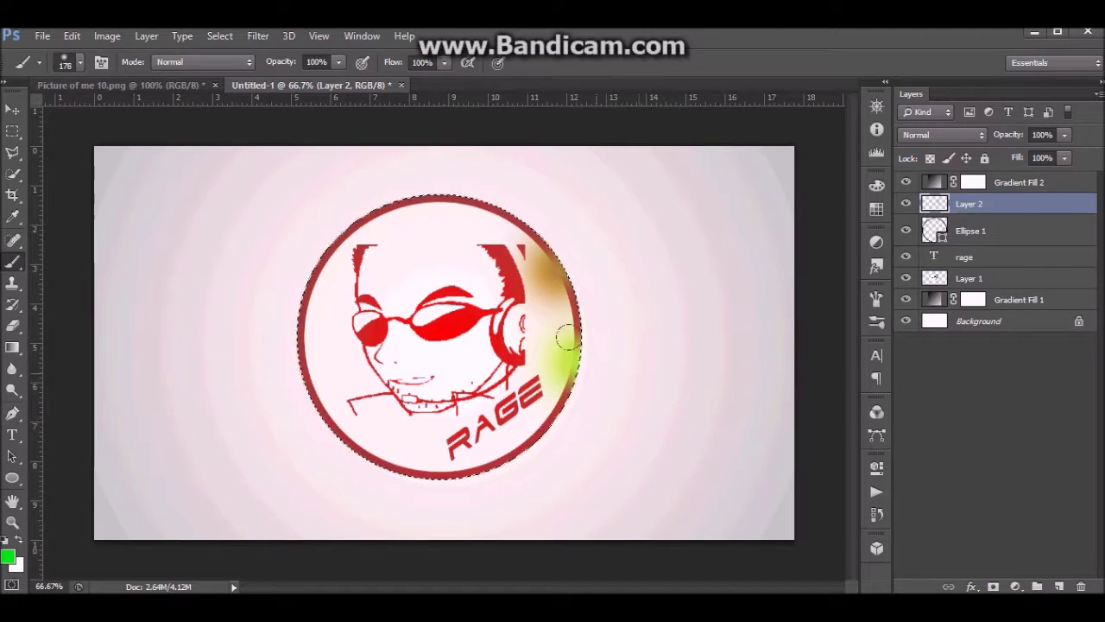
{"action": "key", "text": "ctrl+alt+z"}
{"action": "key", "text": "ctrl+alt+z"}
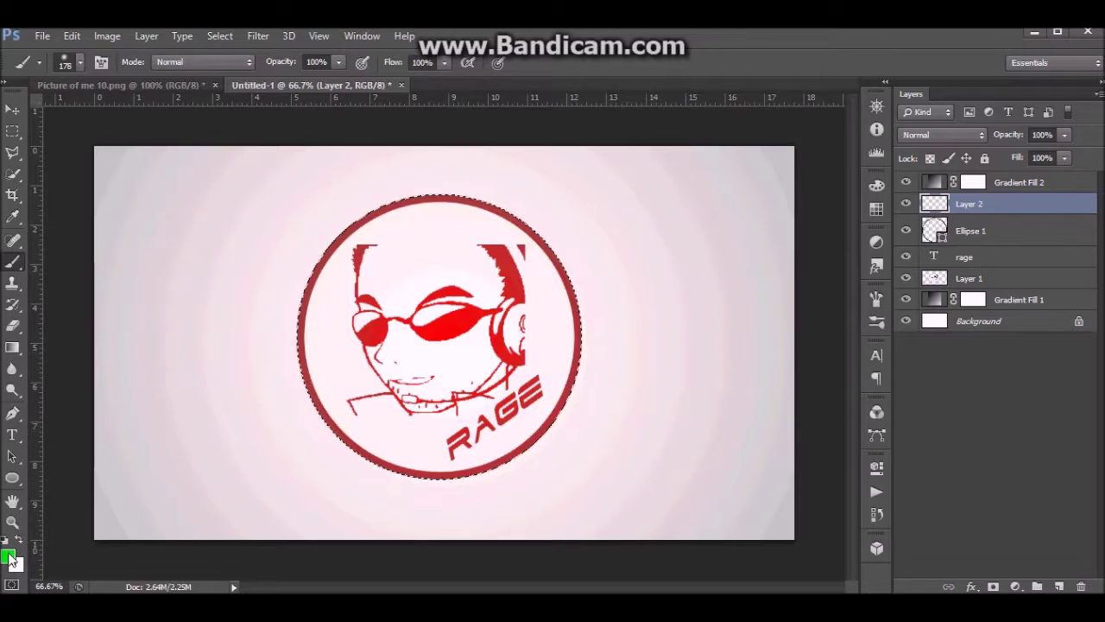
Try a saturated blue foreground color with a brush stroke inside the circle's right edge and undo the stroke
{"action": "left_click", "coordinate": [8, 557]}
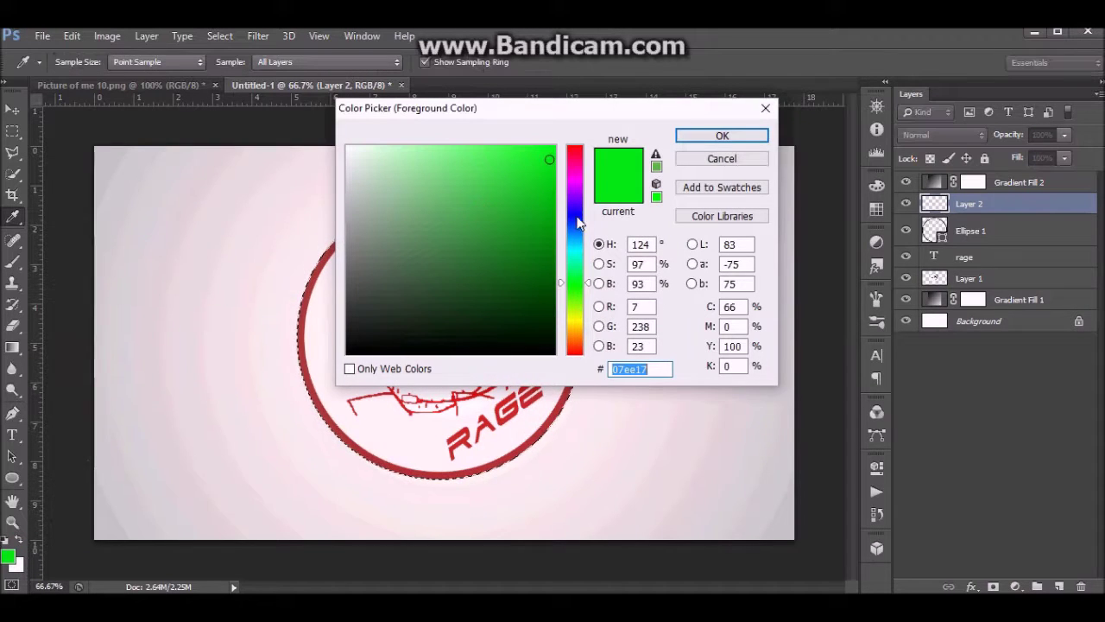
{"action": "left_click", "coordinate": [577, 213]}
{"action": "left_click", "coordinate": [554, 147]}
{"action": "left_click", "coordinate": [691, 137]}
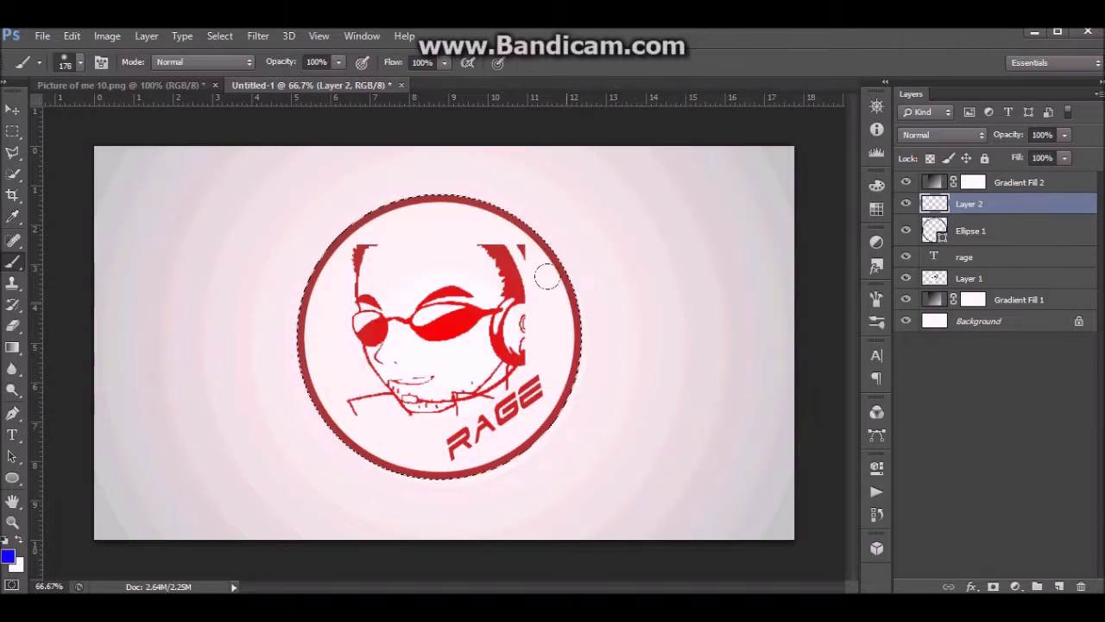
{"action": "mouse_move", "coordinate": [560, 296]}
{"action": "left_mouse_down"}
{"action": "mouse_move", "coordinate": [560, 358]}
{"action": "mouse_move", "coordinate": [534, 400]}
{"action": "mouse_move", "coordinate": [550, 424]}
{"action": "left_mouse_up"}
{"action": "key", "text": "ctrl+z"}
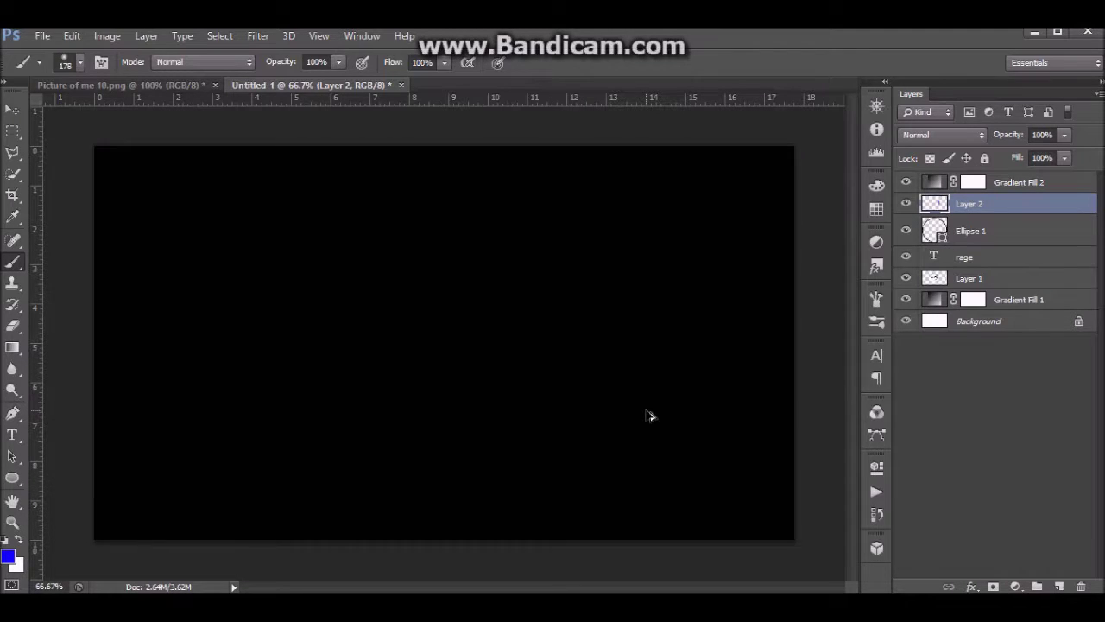
Clear the circular selection and leave no layer selected
{"action": "left_click", "coordinate": [79, 62]}
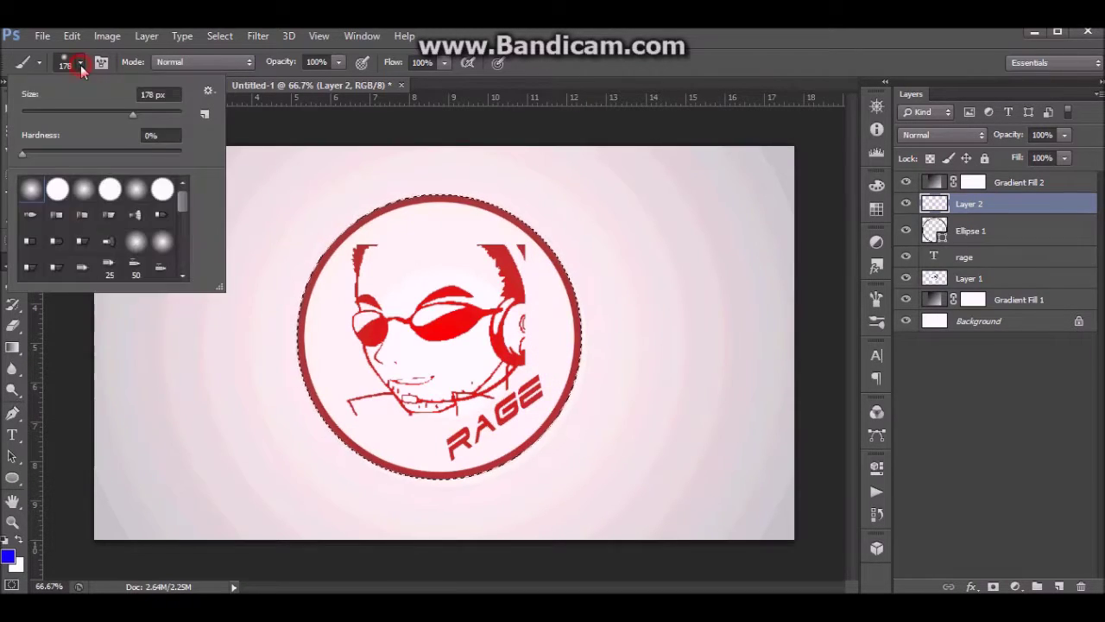
{"action": "left_click", "coordinate": [81, 65]}
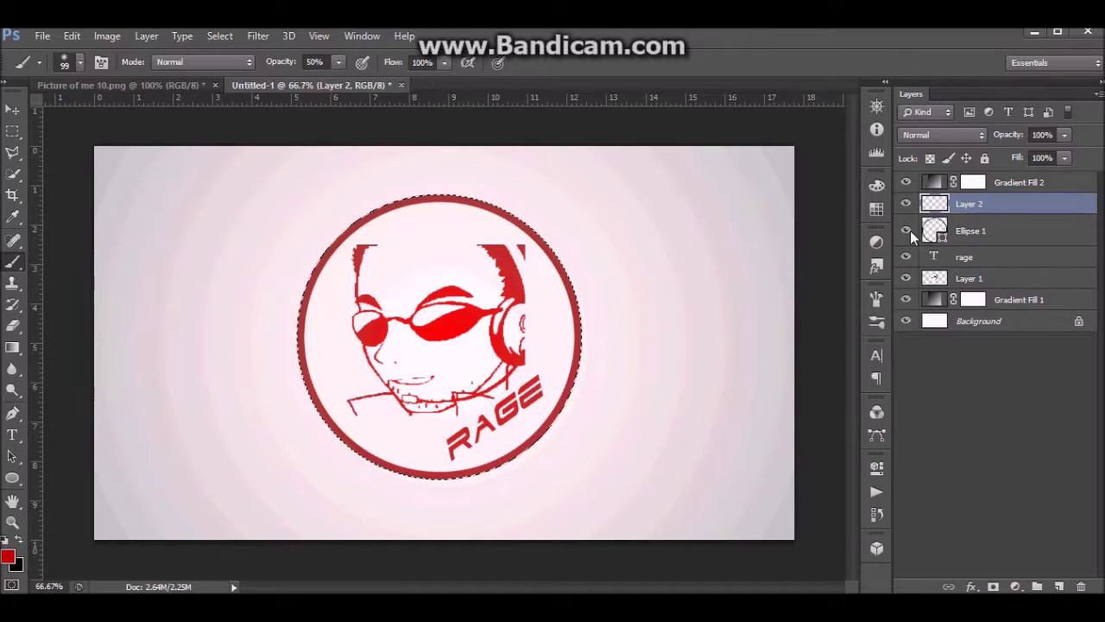
{"action": "left_click", "coordinate": [917, 367]}
{"action": "key", "text": "ctrl+d"}
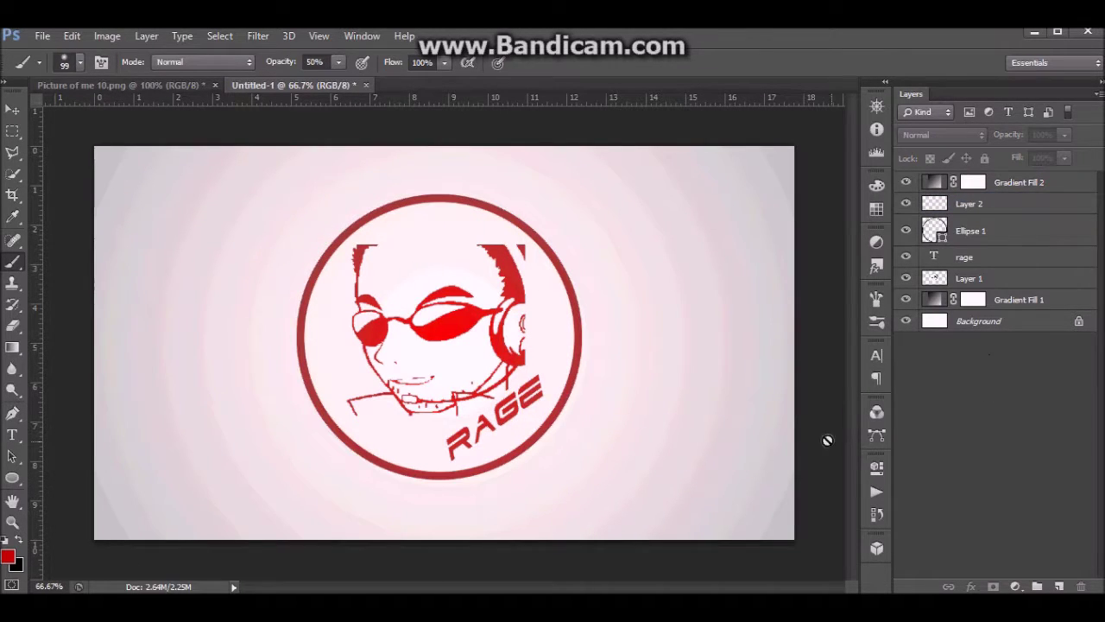
Set the foreground color to white ffffff and the soft brush size to 189 px
{"action": "left_click", "coordinate": [12, 556]}
{"action": "left_click_drag", "start_coordinate": [380, 173], "coordinate": [347, 145]}
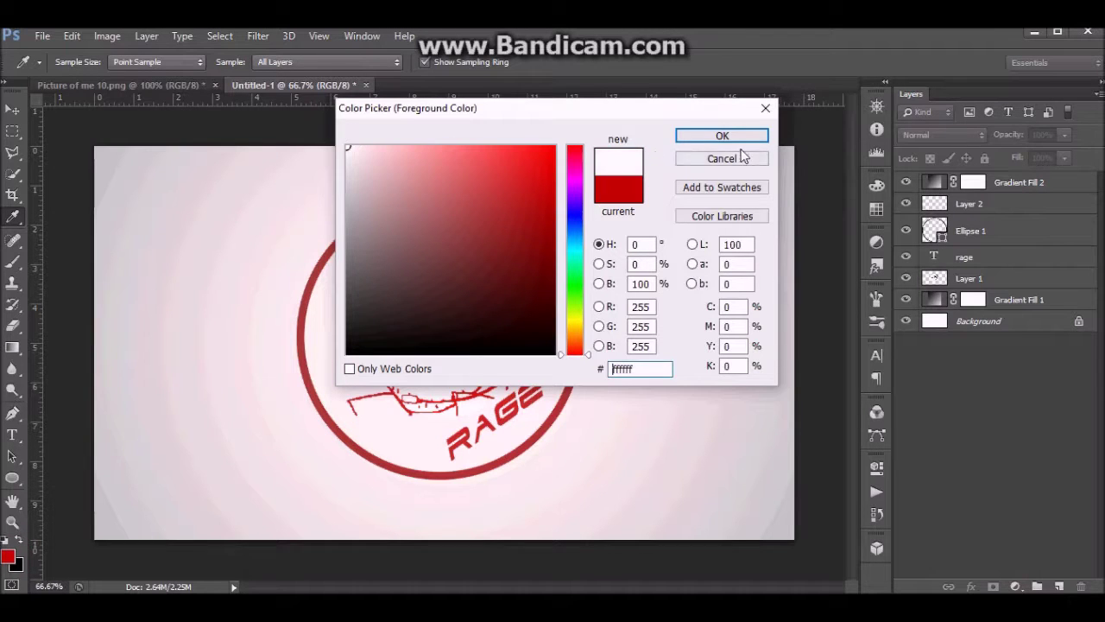
{"action": "left_click", "coordinate": [722, 135]}
{"action": "left_click", "coordinate": [70, 62]}
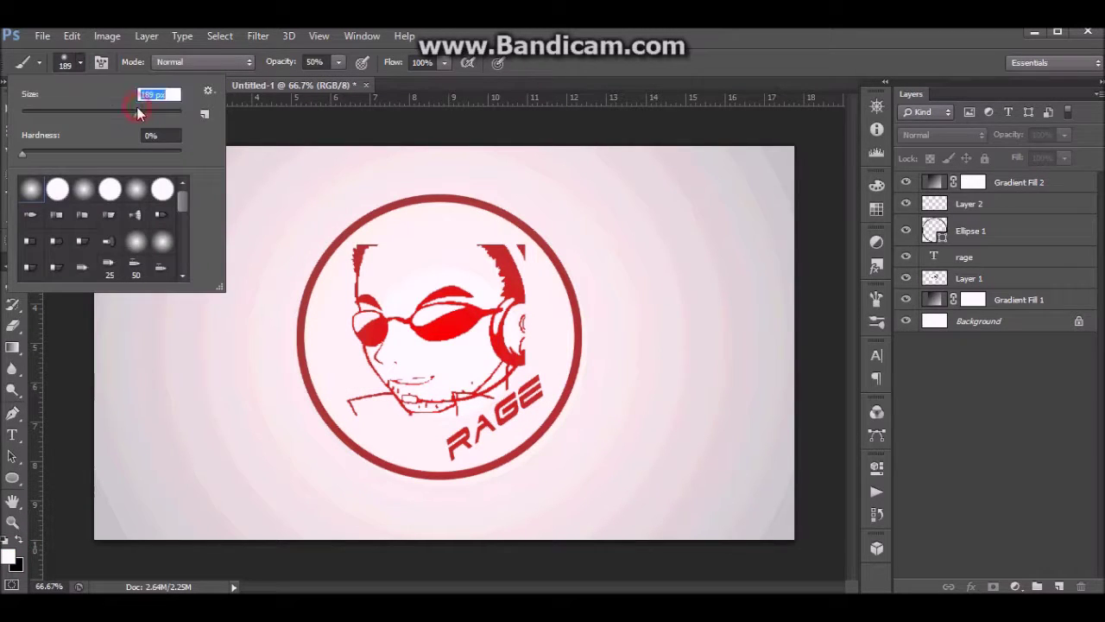
{"action": "left_click", "coordinate": [592, 69]}
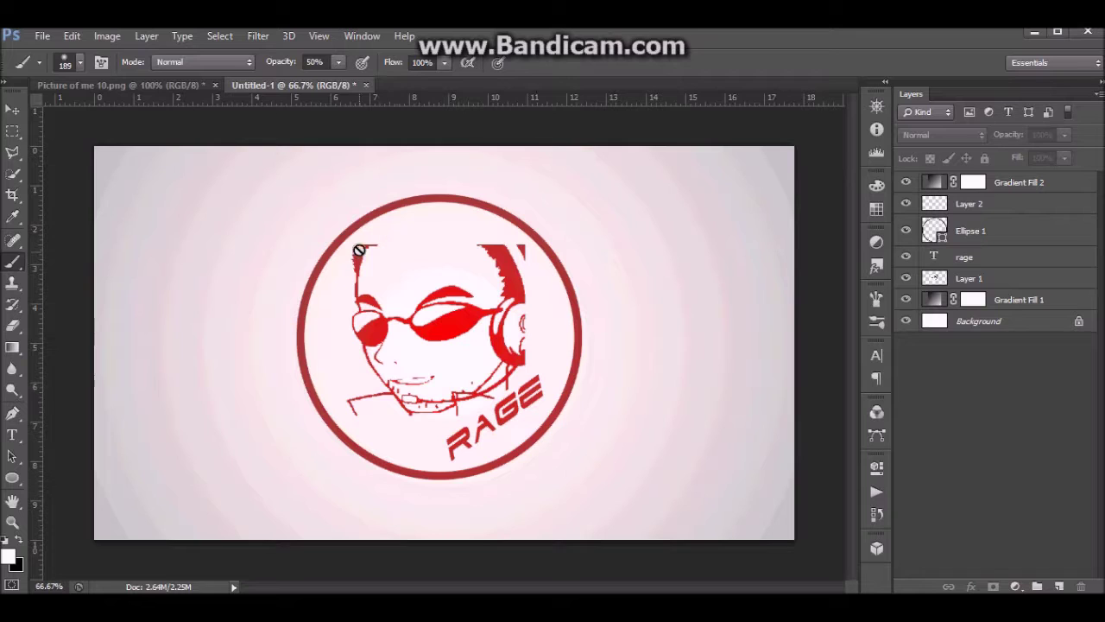
Select Layer 2, set the foreground color to red ff0000 and paint one soft dab beside the portrait's headphone
{"action": "left_click", "coordinate": [1004, 208]}
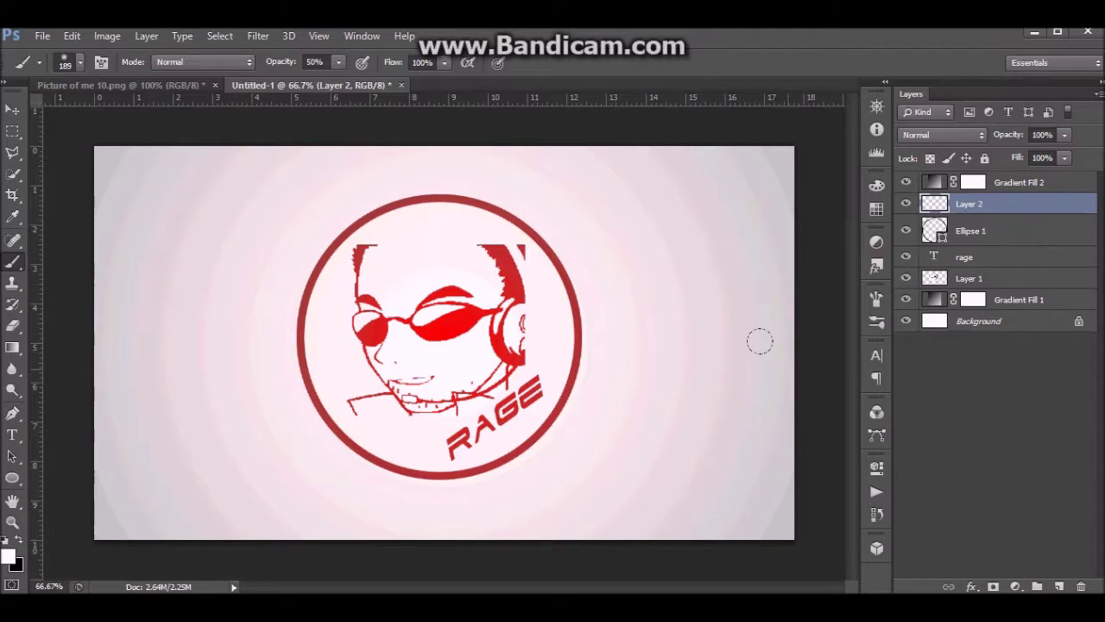
{"action": "left_click", "coordinate": [10, 557]}
{"action": "type", "text": "ff0000"}
{"action": "left_click", "coordinate": [717, 135]}
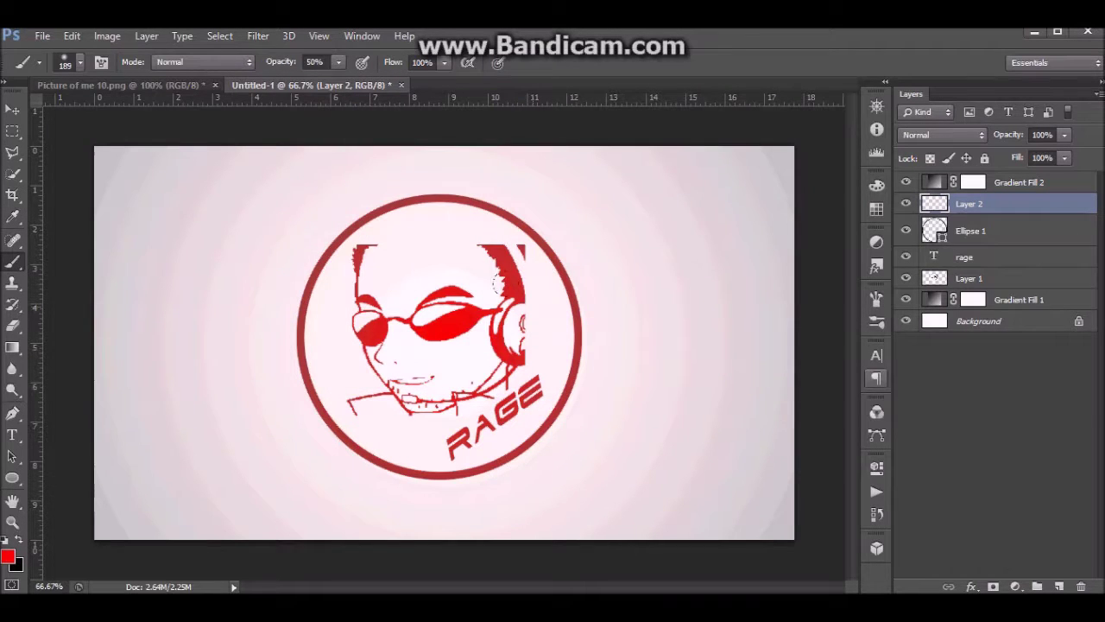
{"action": "left_click", "coordinate": [544, 324]}
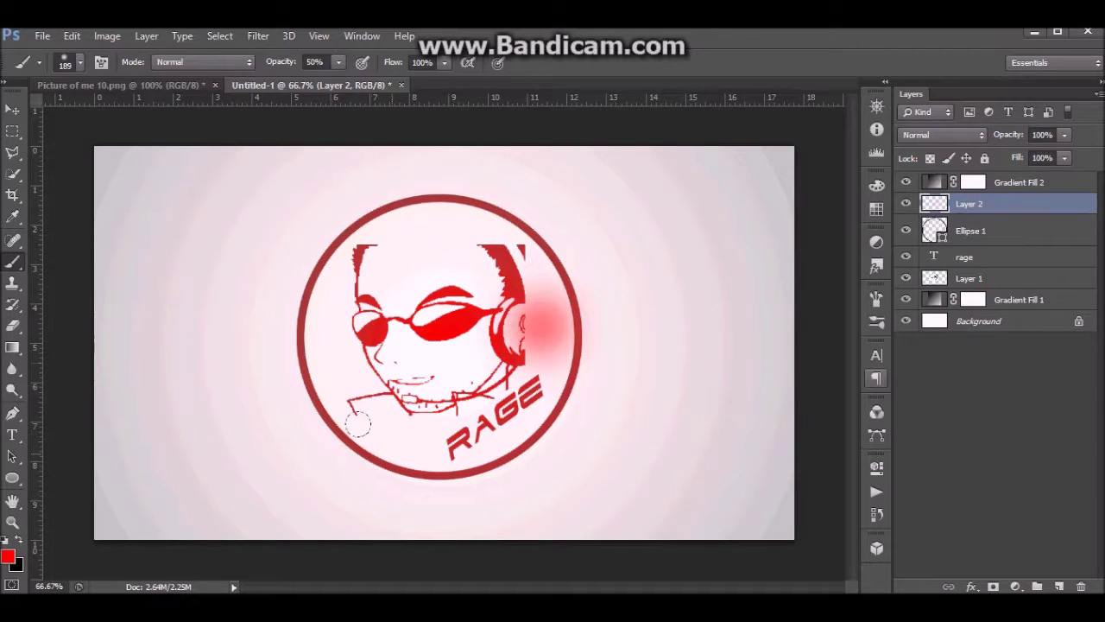
Raise the brush opacity to 100% and paint soft red dabs on the right and left sides of the circle
{"action": "left_click", "coordinate": [338, 65]}
{"action": "left_click_drag", "start_coordinate": [335, 85], "coordinate": [393, 84]}
{"action": "left_click", "coordinate": [536, 313]}
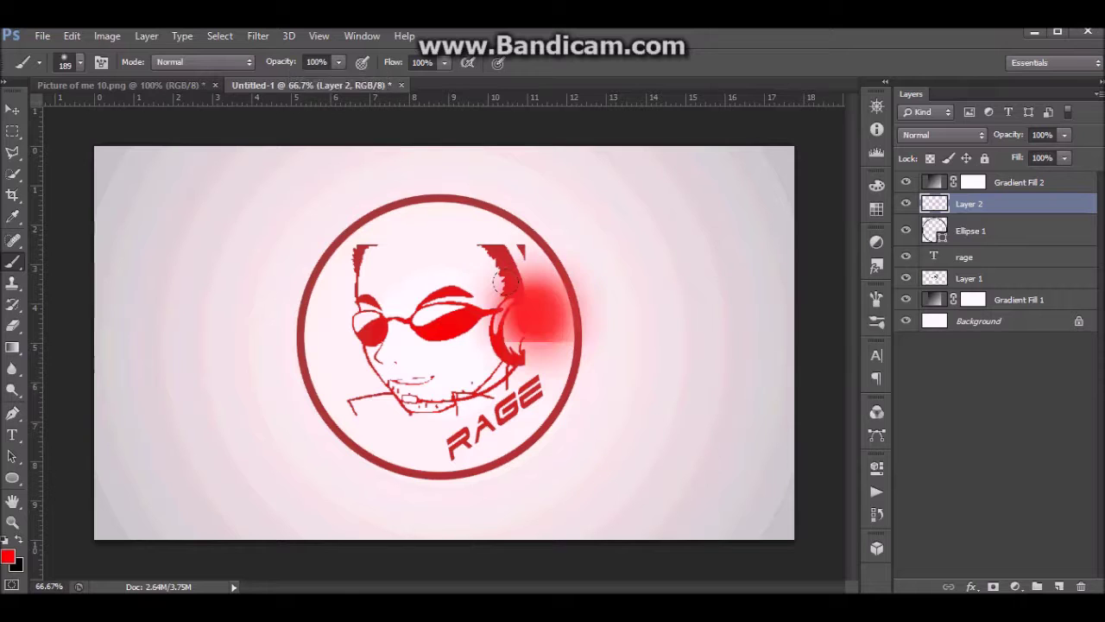
{"action": "left_click", "coordinate": [334, 339]}
Change the foreground color to bright green and paint soft spots at the circle's upper left and lower right edges
{"action": "left_click", "coordinate": [9, 559]}
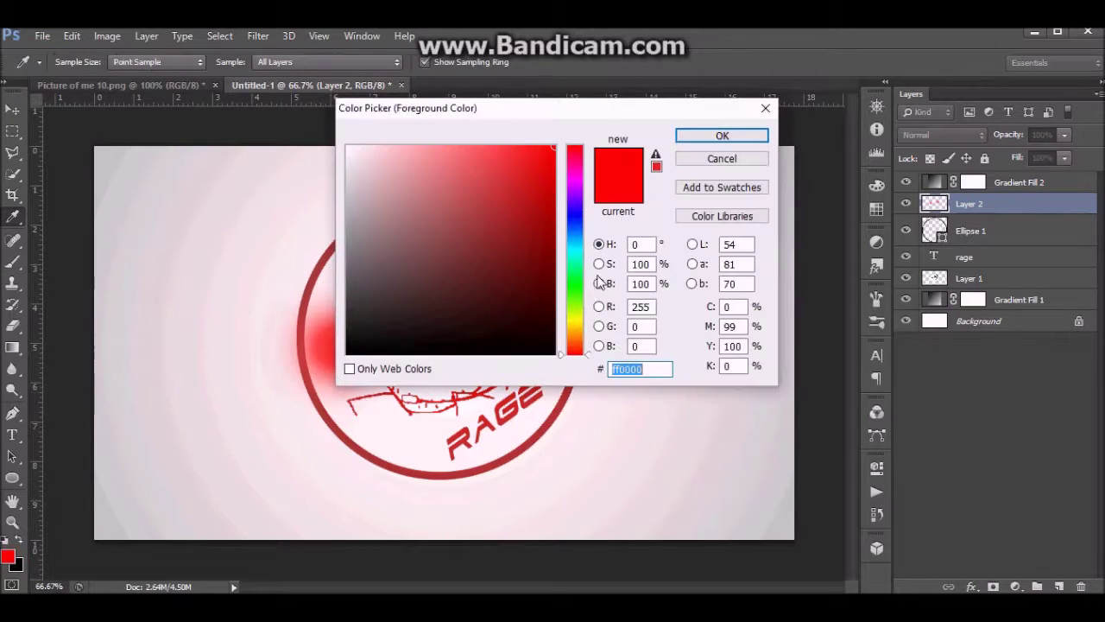
{"action": "left_click", "coordinate": [578, 286]}
{"action": "left_click", "coordinate": [718, 134]}
{"action": "left_click", "coordinate": [346, 197]}
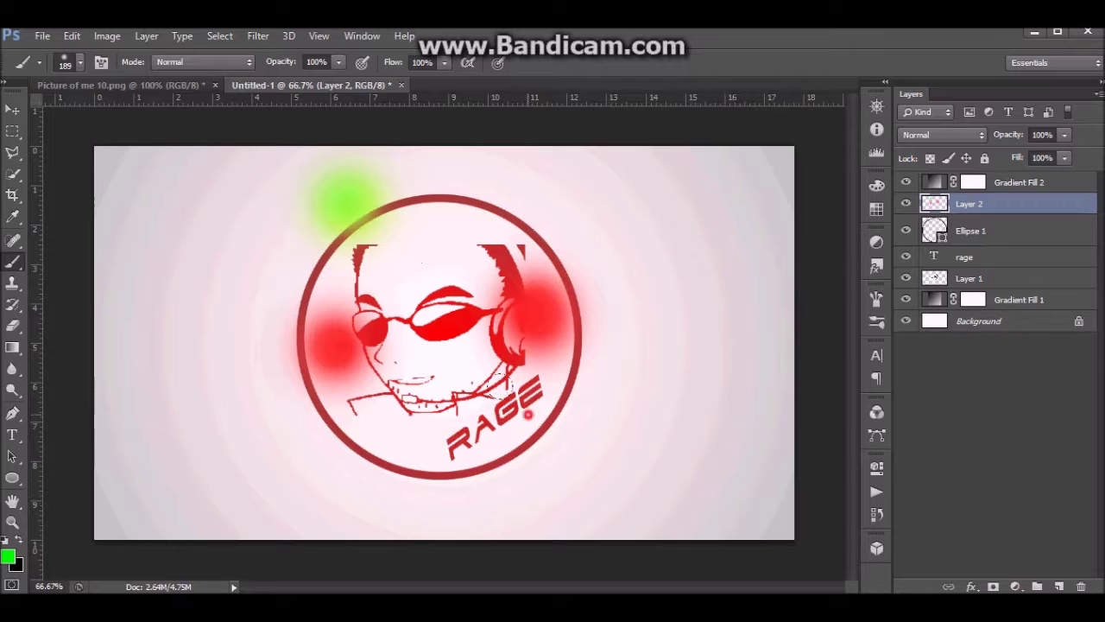
{"action": "left_click_drag", "start_coordinate": [523, 419], "coordinate": [440, 484]}
Undo the red and green brush marks on Layer 2
{"action": "key", "text": "ctrl+alt+z"}
{"action": "key", "text": "ctrl+alt+z"}
{"action": "key", "text": "ctrl+alt+z"}
{"action": "key", "text": "ctrl+alt+z"}
{"action": "key", "text": "ctrl+alt+z"}
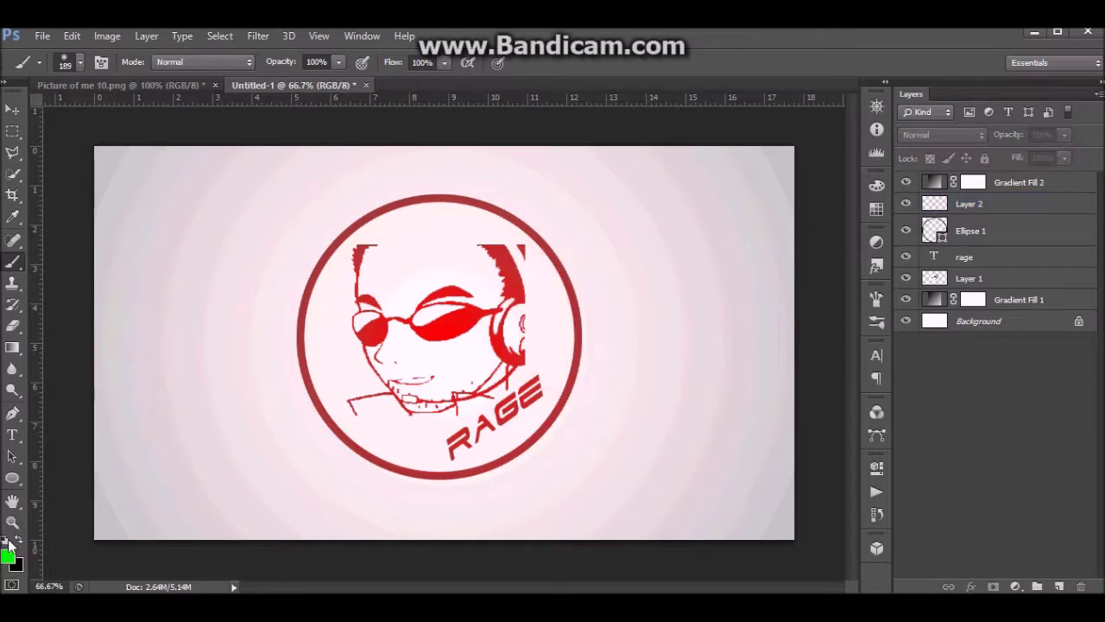
Load the circle's area as a selection on Layer 2 and test a darker green brush stroke inside its upper right edge
{"action": "left_click", "coordinate": [8, 557]}
{"action": "mouse_move", "coordinate": [518, 279]}
{"action": "left_mouse_down"}
{"action": "mouse_move", "coordinate": [555, 276]}
{"action": "mouse_move", "coordinate": [553, 252]}
{"action": "left_mouse_up"}
{"action": "left_click", "coordinate": [689, 137]}
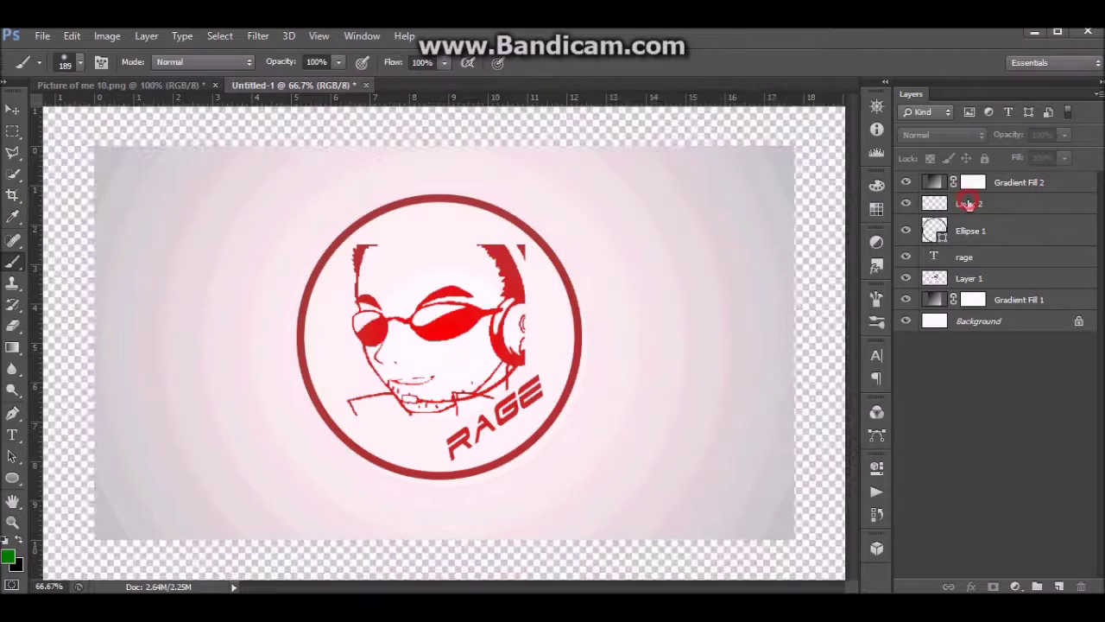
{"action": "left_click", "coordinate": [943, 240], "text": "ctrl"}
{"action": "mouse_move", "coordinate": [562, 208]}
{"action": "left_mouse_down"}
{"action": "mouse_move", "coordinate": [584, 340]}
{"action": "mouse_move", "coordinate": [542, 291]}
{"action": "left_mouse_up"}
{"action": "key", "text": "ctrl+alt+z"}
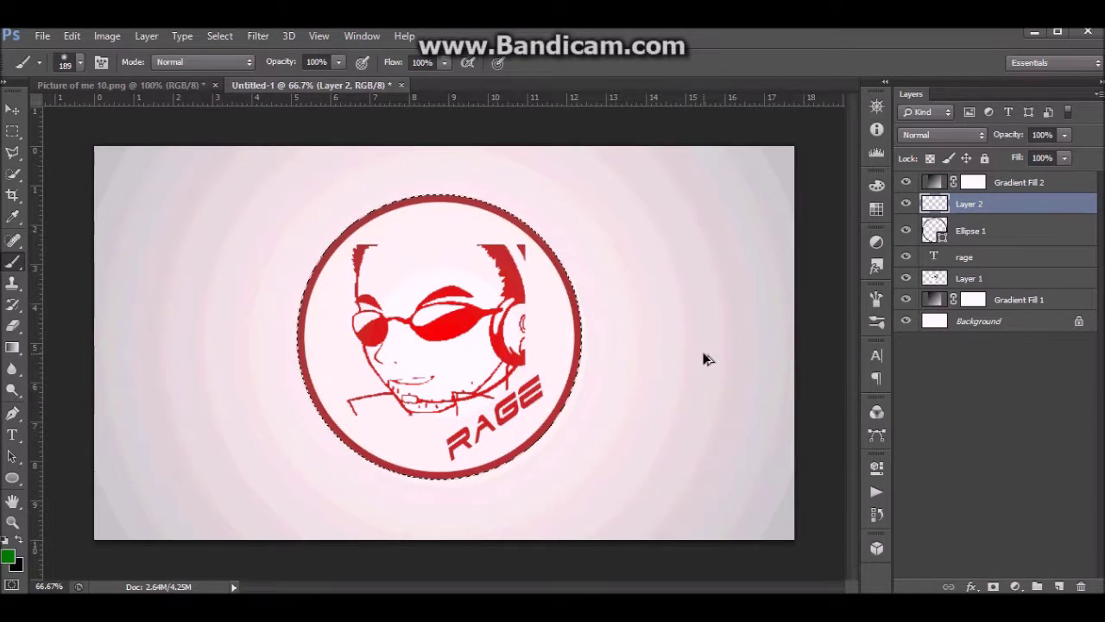
Set the foreground color to green 06b006, test a soft stroke inside the circle's right edge and undo it
{"action": "left_click", "coordinate": [11, 558]}
{"action": "left_click", "coordinate": [547, 210]}
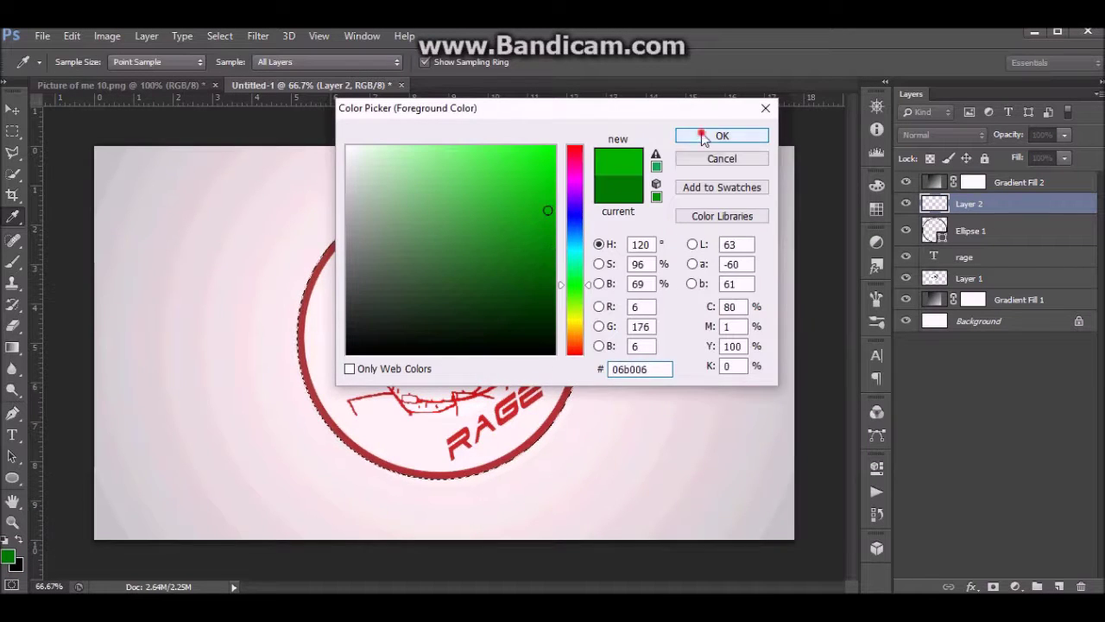
{"action": "left_click", "coordinate": [703, 138]}
{"action": "left_click_drag", "start_coordinate": [571, 293], "coordinate": [571, 337]}
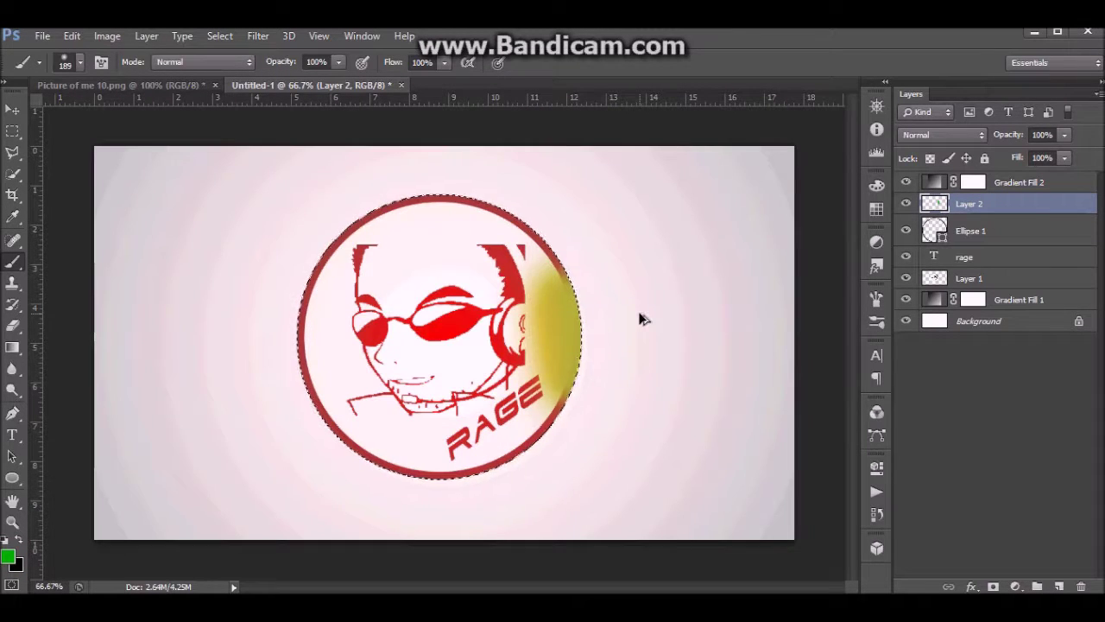
{"action": "key", "text": "ctrl+alt+z"}
Paint the selected circle area on Layer 2 with a black brush and set the layer's blend mode to Lighten
{"action": "left_click", "coordinate": [10, 557]}
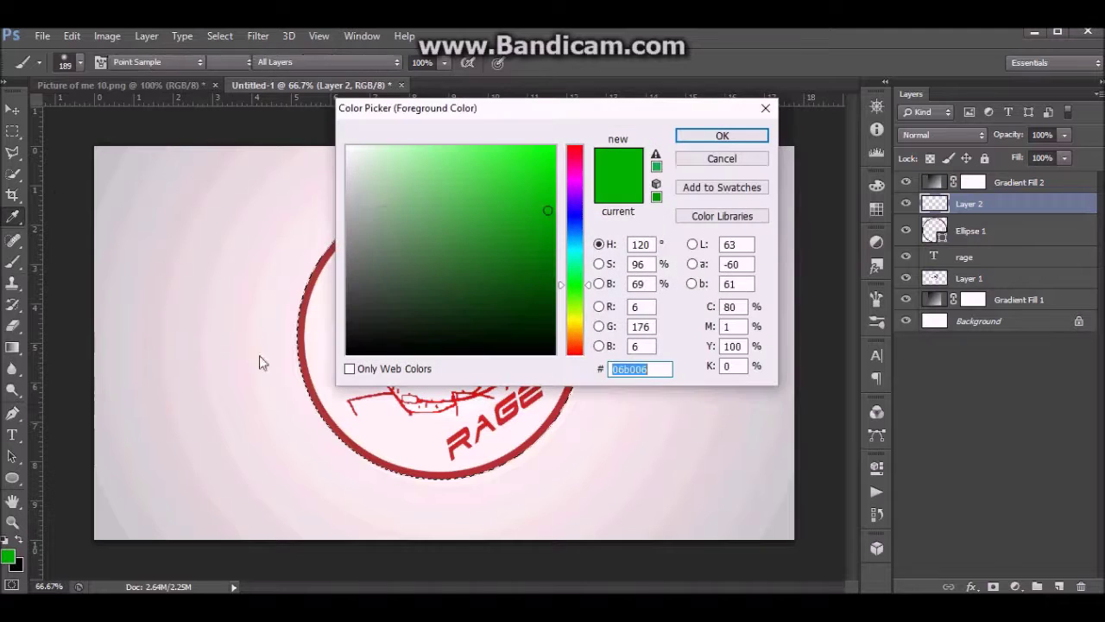
{"action": "left_click", "coordinate": [351, 147]}
{"action": "left_click_drag", "start_coordinate": [573, 161], "coordinate": [580, 144]}
{"action": "left_click_drag", "start_coordinate": [545, 349], "coordinate": [552, 354]}
{"action": "left_click", "coordinate": [684, 138]}
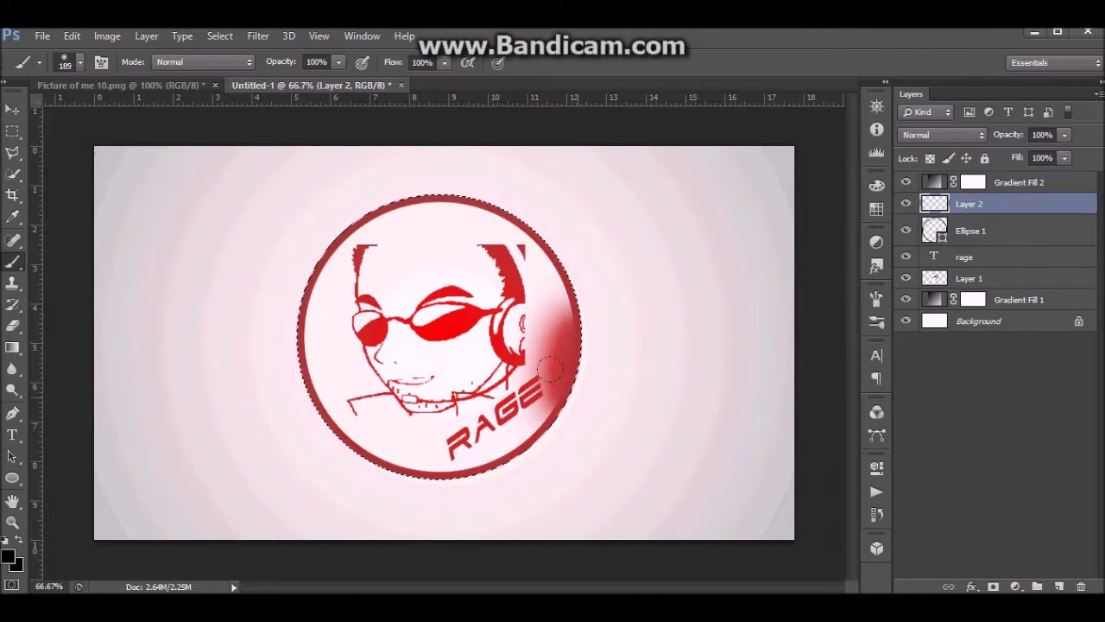
{"action": "left_click", "coordinate": [945, 134]}
{"action": "left_click", "coordinate": [948, 274]}
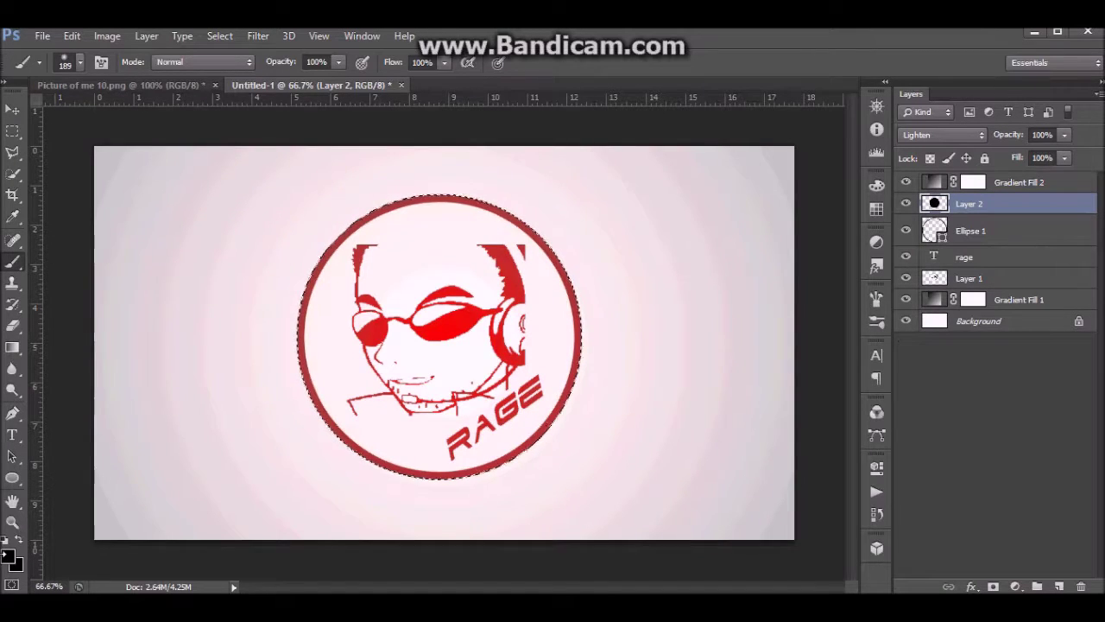
Set the foreground color to white ffffff and add a new layer above Gradient Fill 2
{"action": "left_click", "coordinate": [9, 556]}
{"action": "type", "text": "ffffff"}
{"action": "key", "text": "Return"}
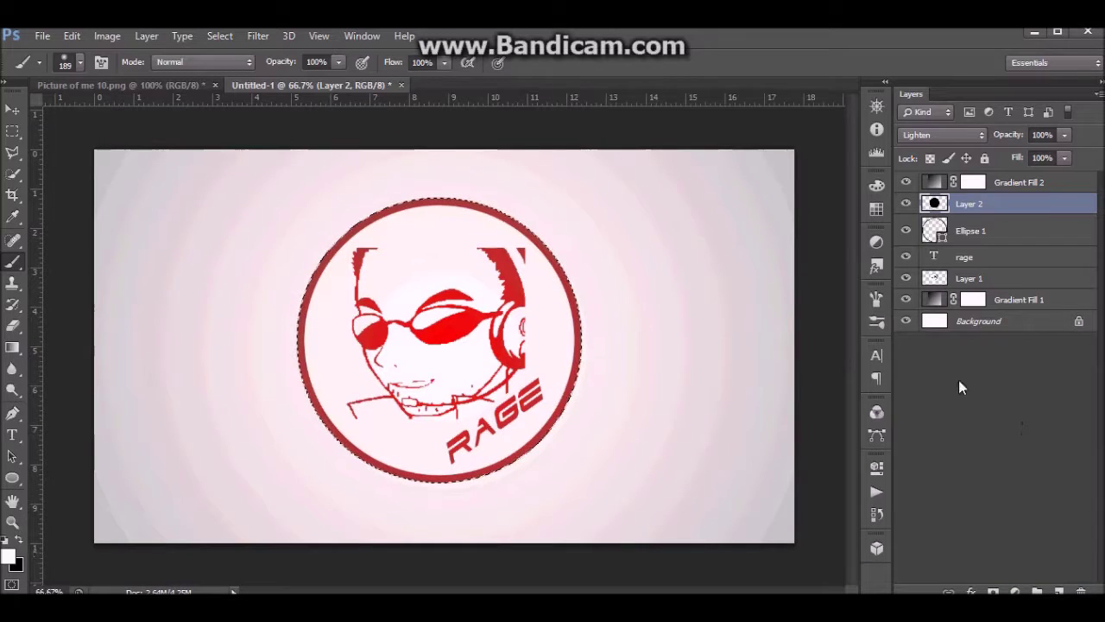
{"action": "left_click", "coordinate": [991, 427]}
{"action": "left_click", "coordinate": [1059, 592]}
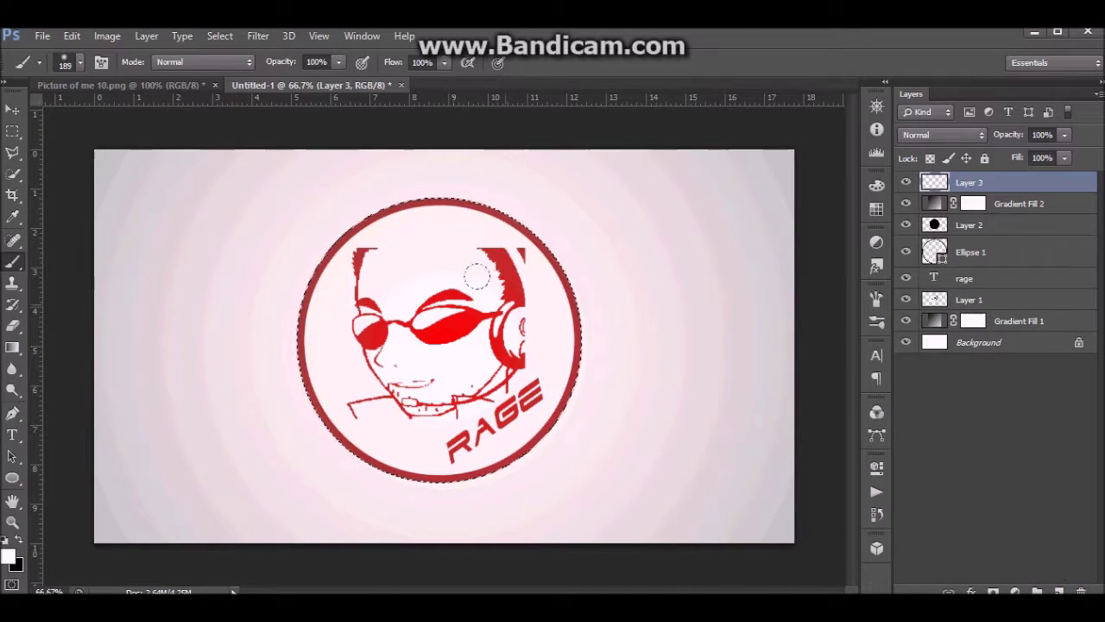
Paint soft white dabs on Layer 3 over the headphone, the RAGE lettering, the circle's lower left edge and the portrait's left side
{"action": "left_click", "coordinate": [511, 293]}
{"action": "left_click", "coordinate": [532, 397]}
{"action": "left_click", "coordinate": [372, 458]}
{"action": "left_click", "coordinate": [360, 304]}
Change Layer 3's blend mode and lower the layer's opacity
{"action": "left_click", "coordinate": [959, 136]}
{"action": "left_click", "coordinate": [936, 282]}
{"action": "left_click", "coordinate": [1065, 135]}
{"action": "left_click_drag", "start_coordinate": [1013, 159], "coordinate": [994, 159]}
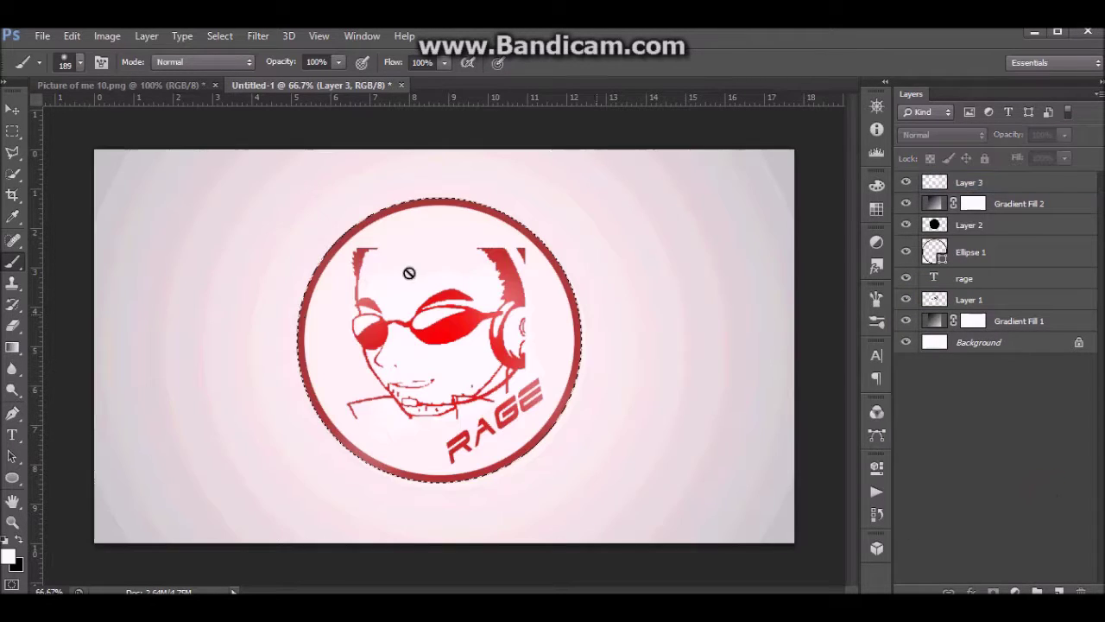